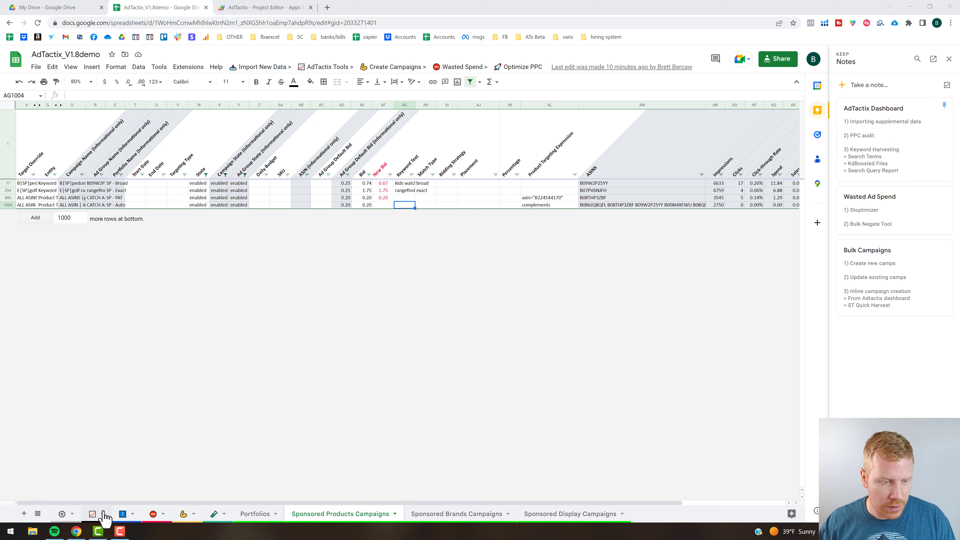
Go to the AdTactix dashboard sheet and open the help instructions for downloading and importing data.
{"action": "left_click", "coordinate": [95, 514]}
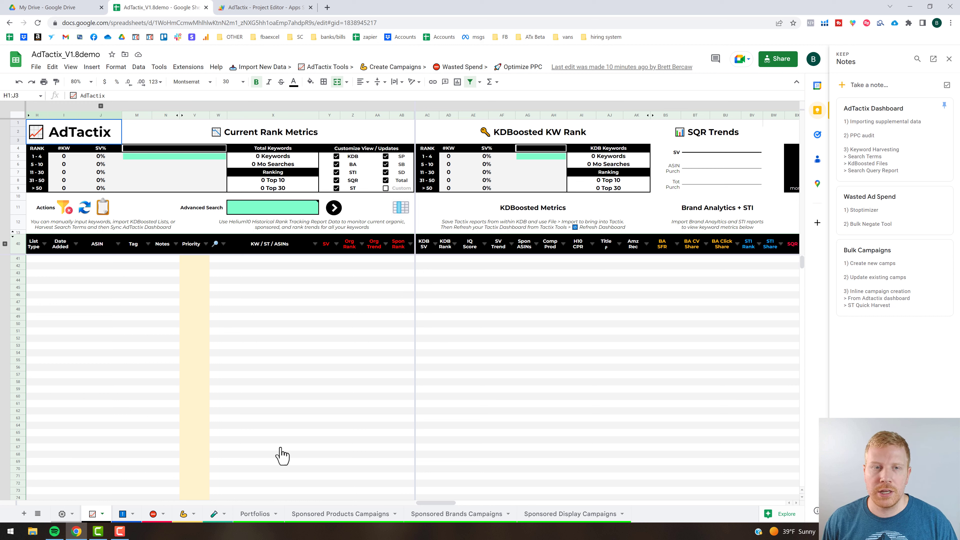
{"action": "left_click", "coordinate": [254, 70]}
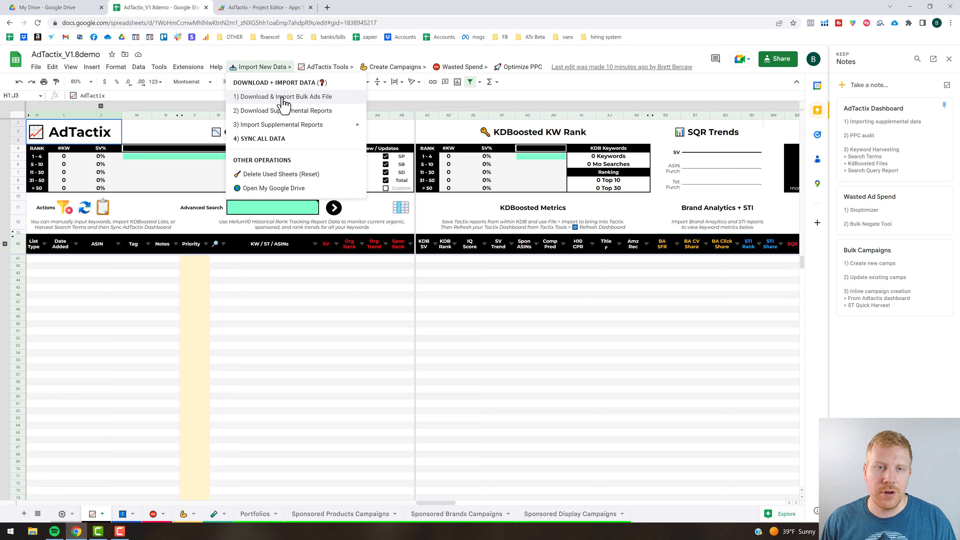
{"action": "left_click", "coordinate": [514, 274]}
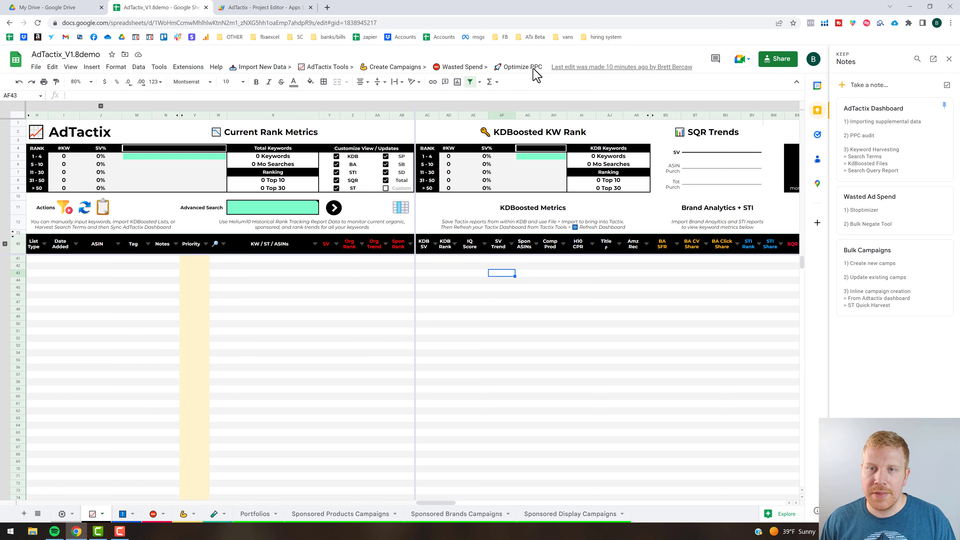
{"action": "left_click", "coordinate": [524, 67]}
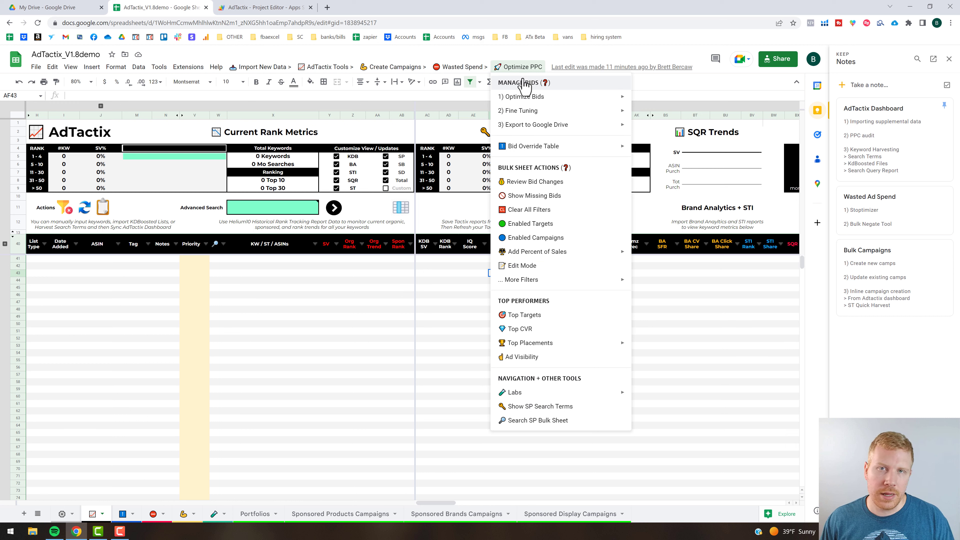
{"action": "left_click", "coordinate": [271, 69]}
{"action": "left_click", "coordinate": [271, 69]}
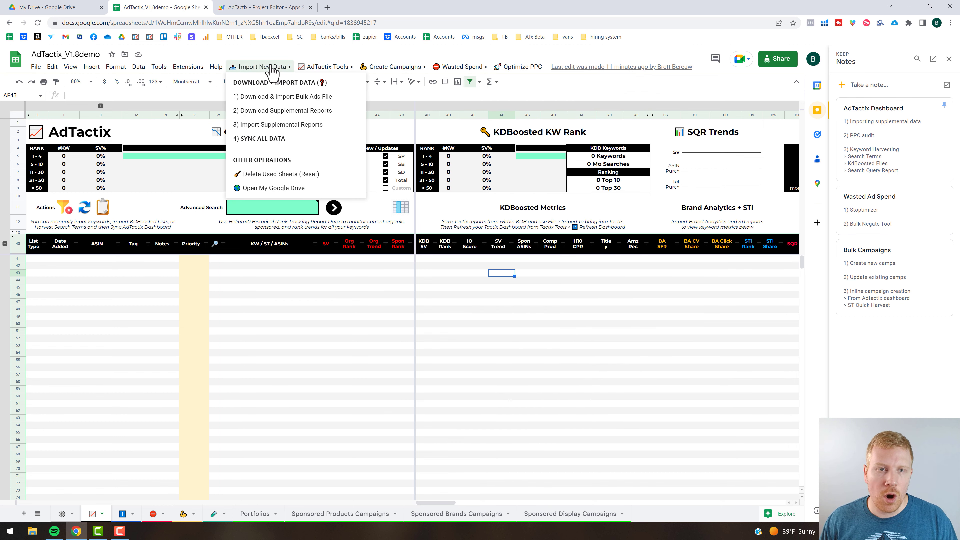
{"action": "left_click", "coordinate": [278, 83]}
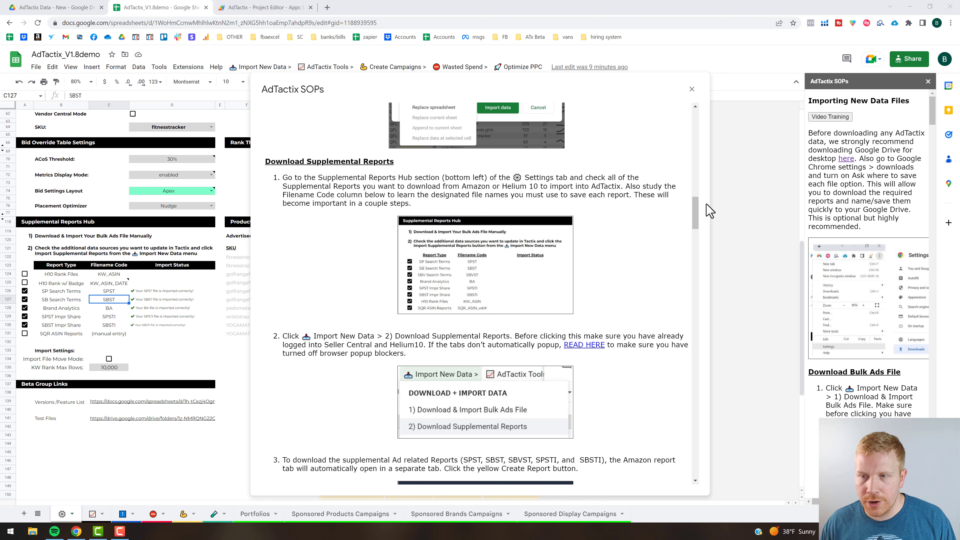
Read the SOP on creating the supplemental ad reports, including the criteria for SPST, SBST, SPSTI and SBSTI and where to save them.
{"action": "scroll", "coordinate": [700, 225], "scroll_direction": "down", "scroll_amount": 1}
{"action": "scroll", "coordinate": [699, 225], "scroll_direction": "down", "scroll_amount": 3}
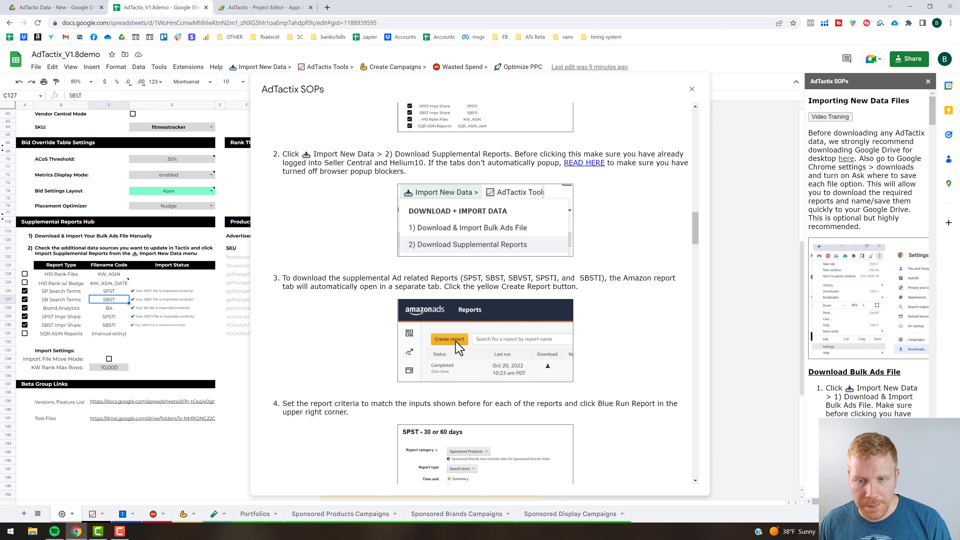
{"action": "scroll", "coordinate": [457, 337], "scroll_direction": "down", "scroll_amount": 4}
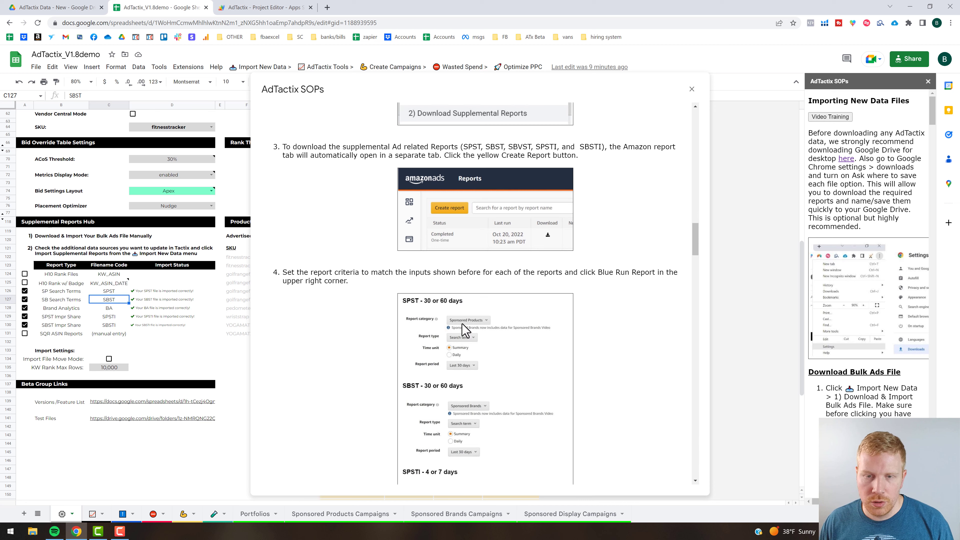
{"action": "scroll", "coordinate": [461, 324], "scroll_direction": "down", "scroll_amount": 1}
{"action": "scroll", "coordinate": [422, 314], "scroll_direction": "down", "scroll_amount": 1}
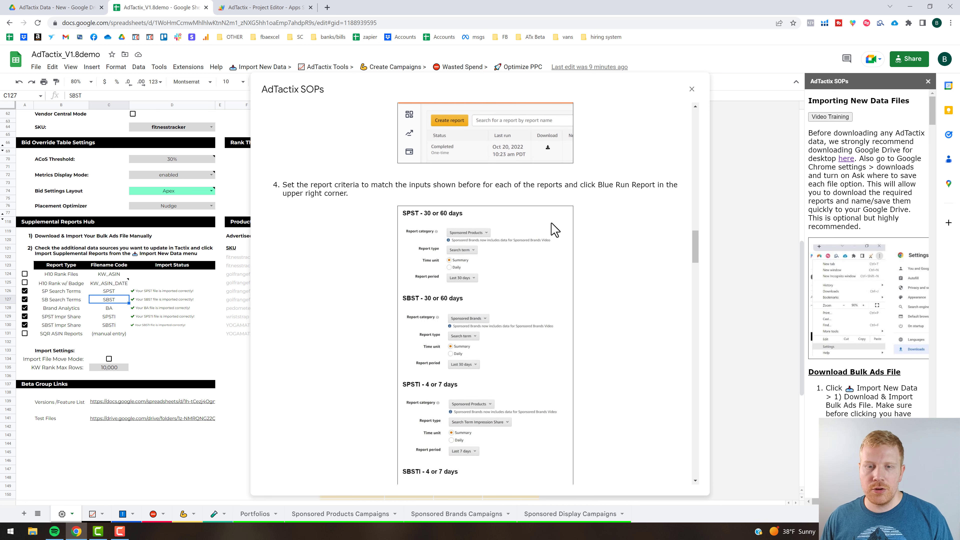
{"action": "left_click_drag", "start_coordinate": [697, 249], "coordinate": [703, 256]}
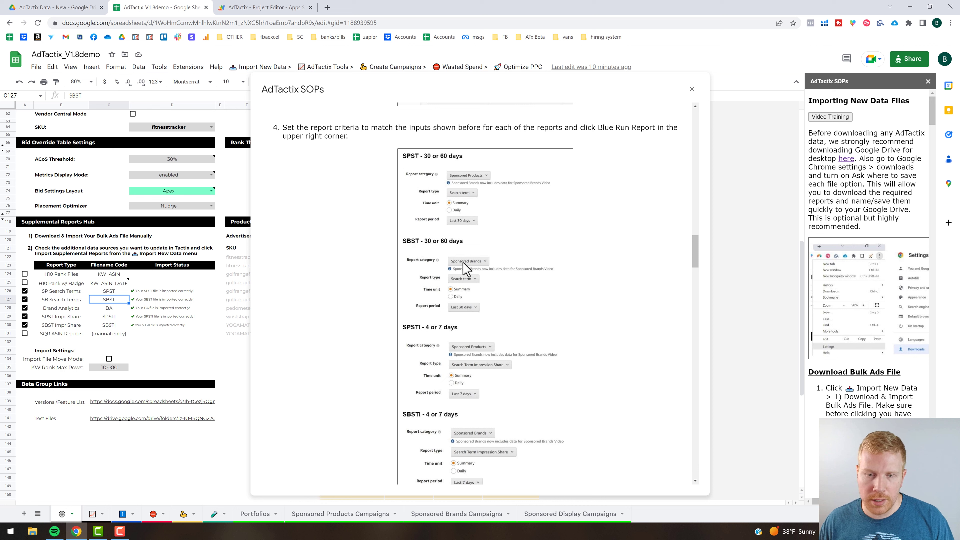
{"action": "scroll", "coordinate": [506, 251], "scroll_direction": "down", "scroll_amount": 1}
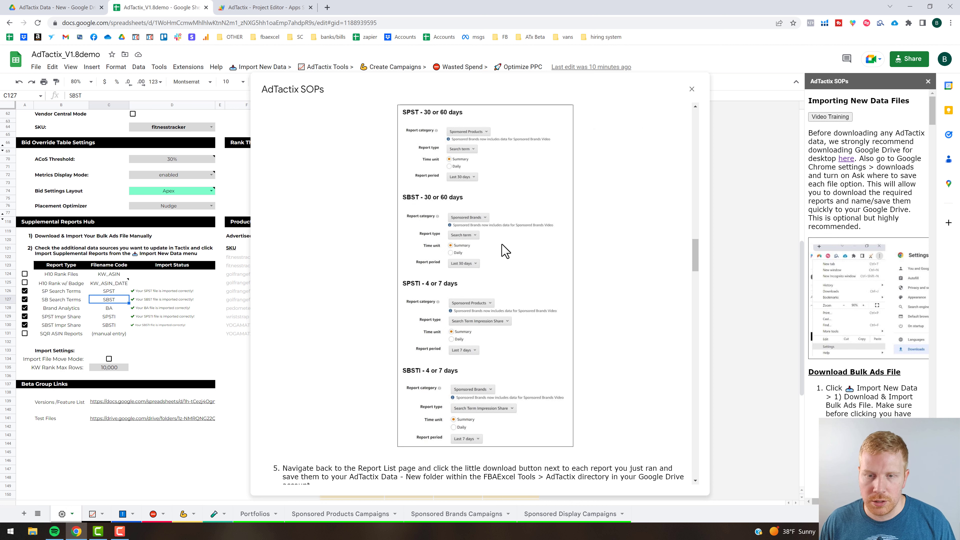
{"action": "scroll", "coordinate": [506, 251], "scroll_direction": "down", "scroll_amount": 1}
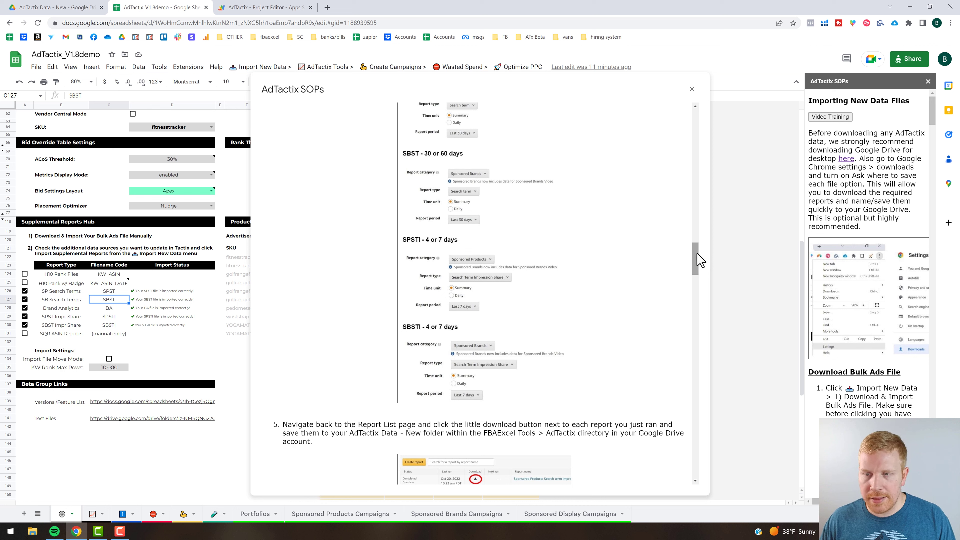
{"action": "left_click_drag", "start_coordinate": [694, 258], "coordinate": [697, 273]}
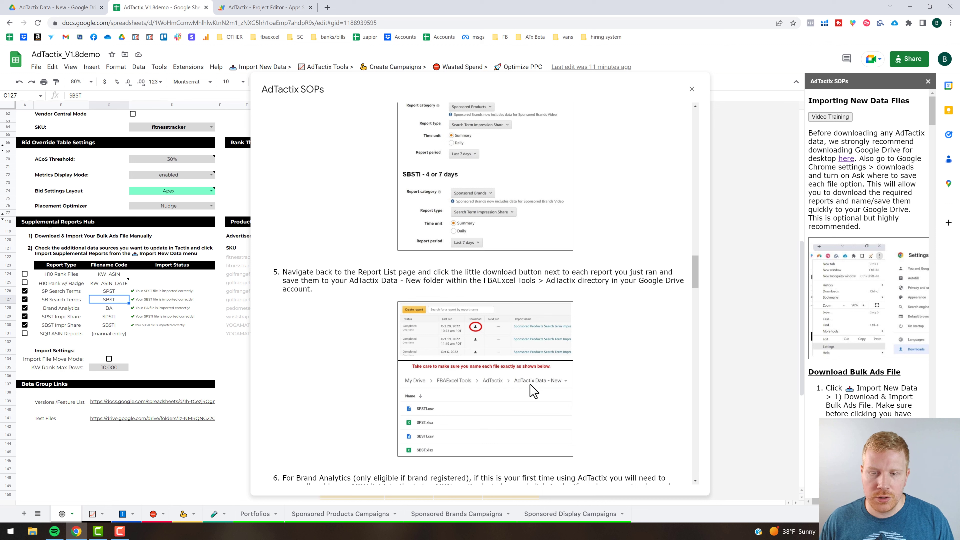
Review the files in the AdTactix Data - New folder in Google Drive, and read the SOP's Brand Analytics report instructions.
{"action": "left_click", "coordinate": [61, 8]}
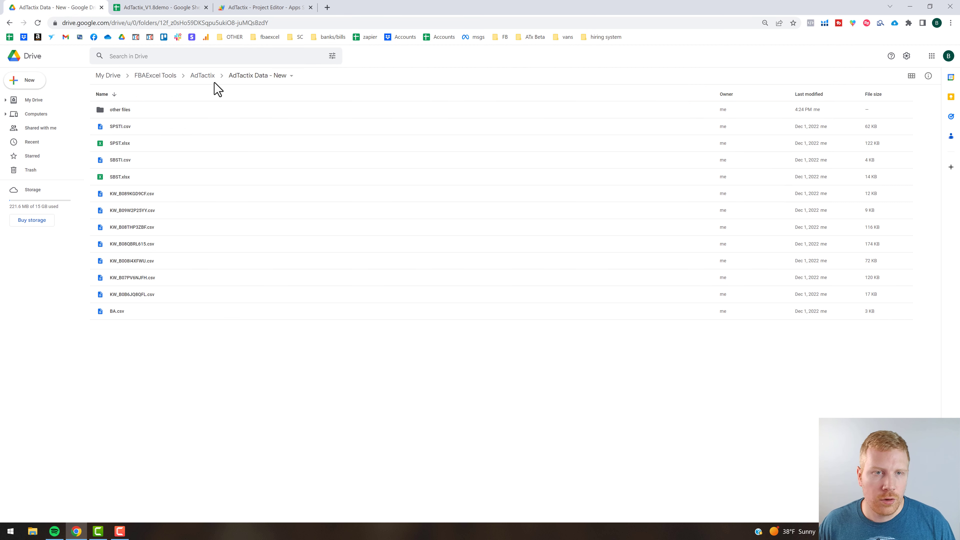
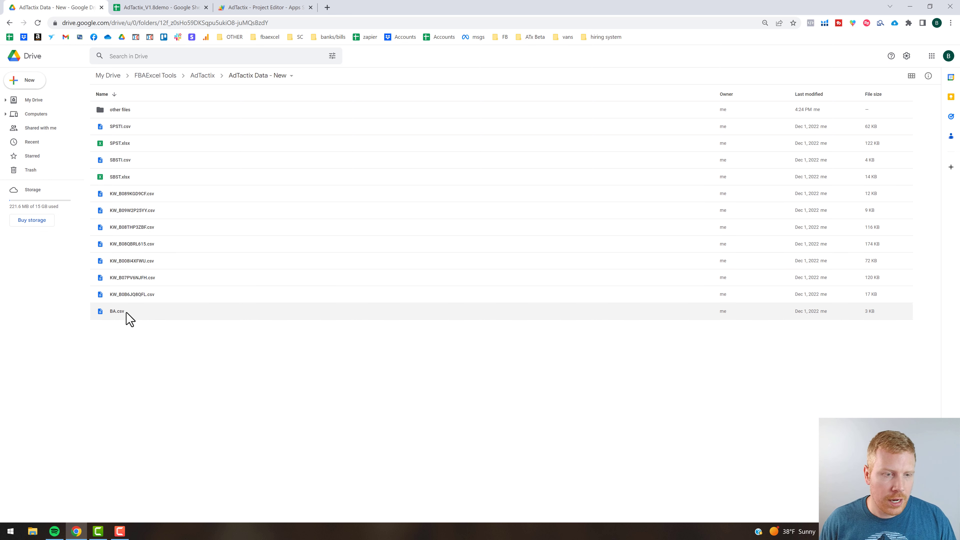
{"action": "left_click", "coordinate": [181, 11]}
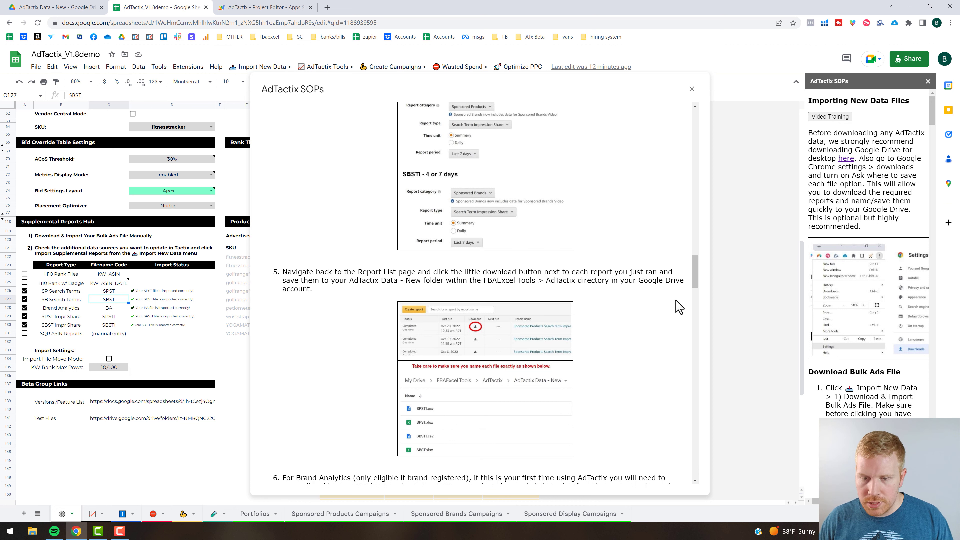
{"action": "scroll", "coordinate": [698, 288], "scroll_direction": "down", "scroll_amount": 1}
{"action": "left_click_drag", "start_coordinate": [698, 288], "coordinate": [701, 306]}
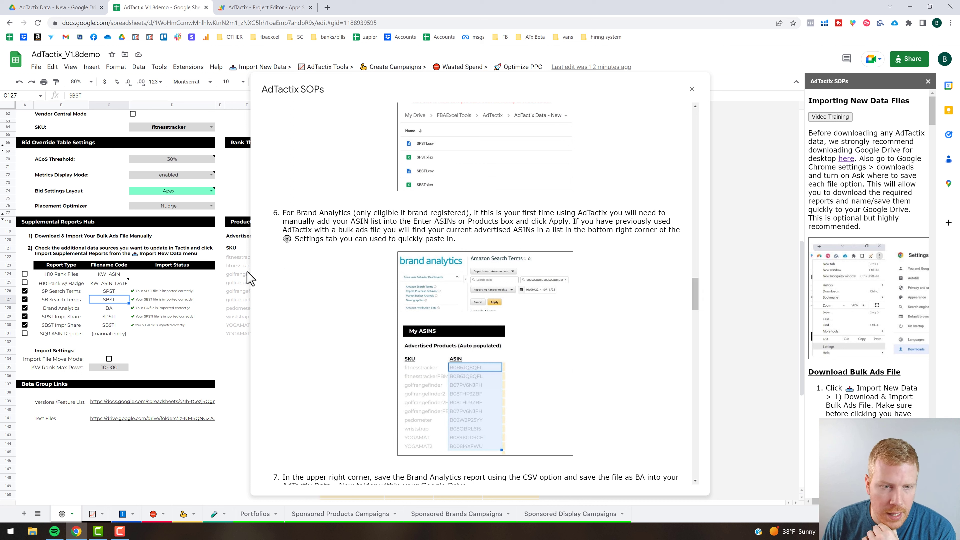
{"action": "left_click", "coordinate": [241, 258]}
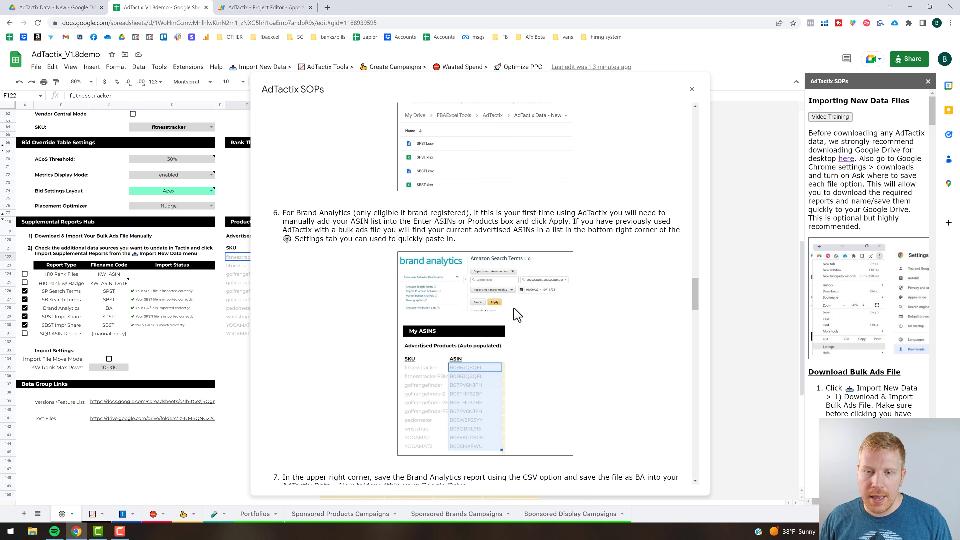
{"action": "left_click_drag", "start_coordinate": [695, 295], "coordinate": [694, 319]}
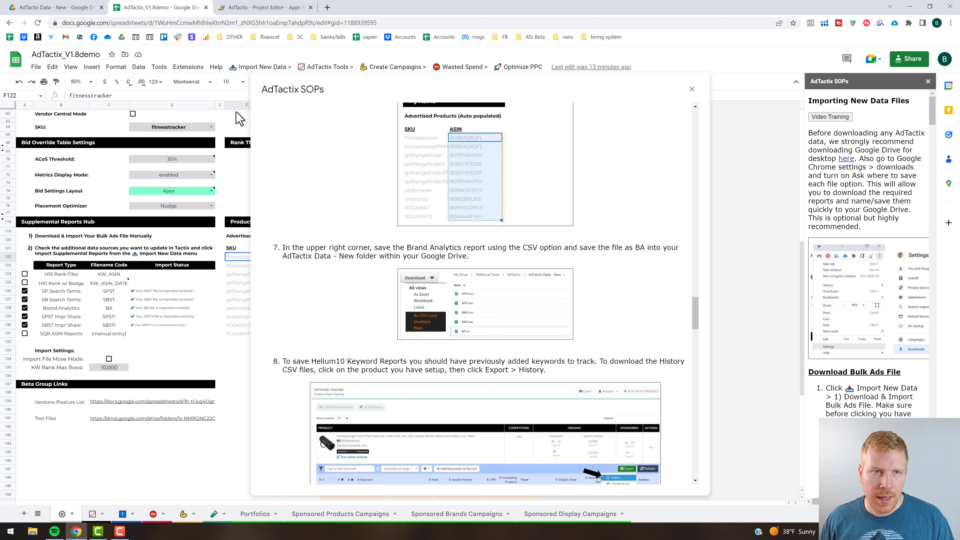
Recheck the AdTactix Data - New folder and read the SOP instructions for exporting Helium10 keyword history reports.
{"action": "left_click", "coordinate": [64, 8]}
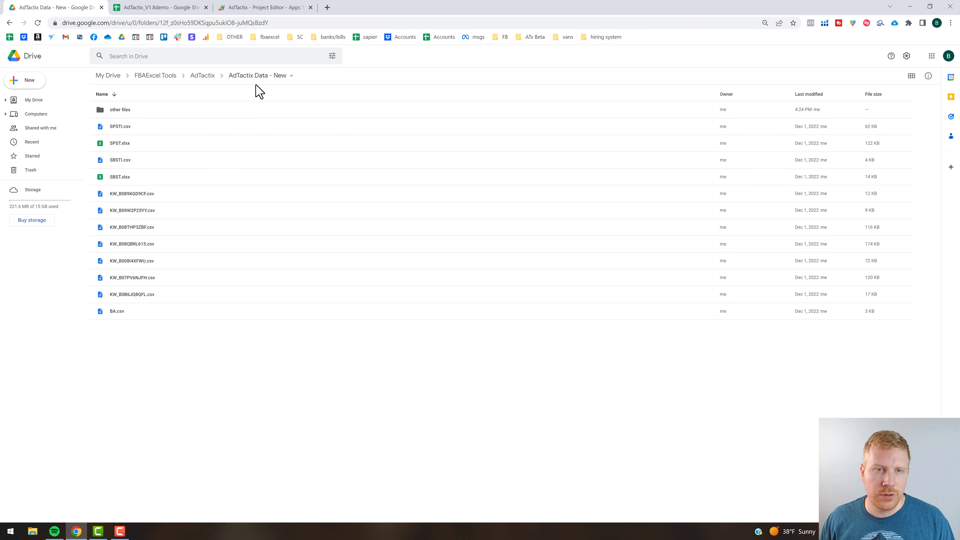
{"action": "left_click", "coordinate": [165, 11]}
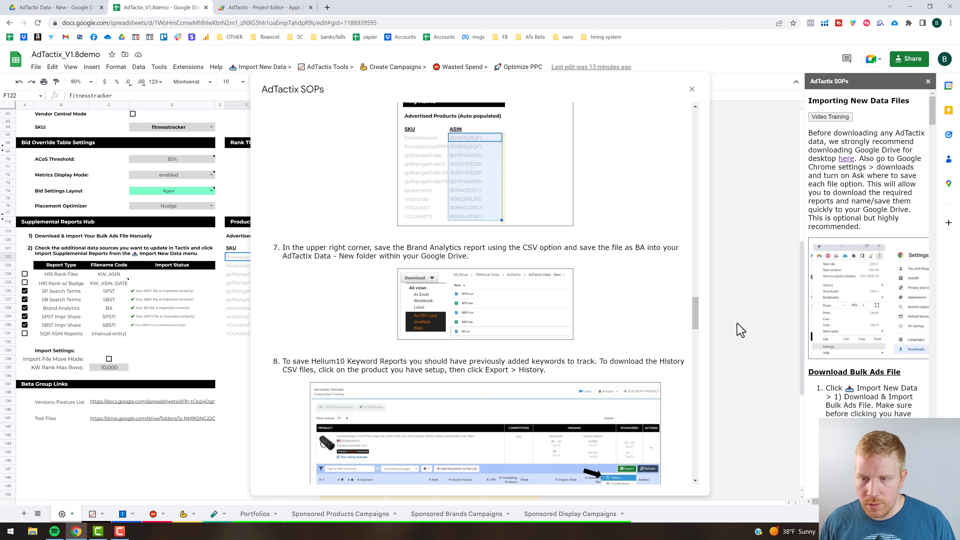
{"action": "scroll", "coordinate": [697, 312], "scroll_direction": "down", "scroll_amount": 3}
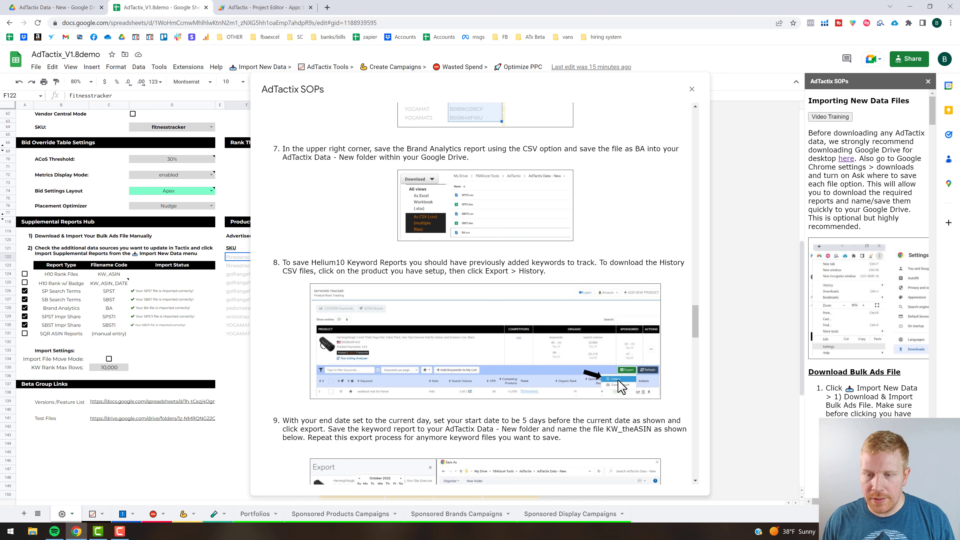
{"action": "scroll", "coordinate": [695, 332], "scroll_direction": "down", "scroll_amount": 4}
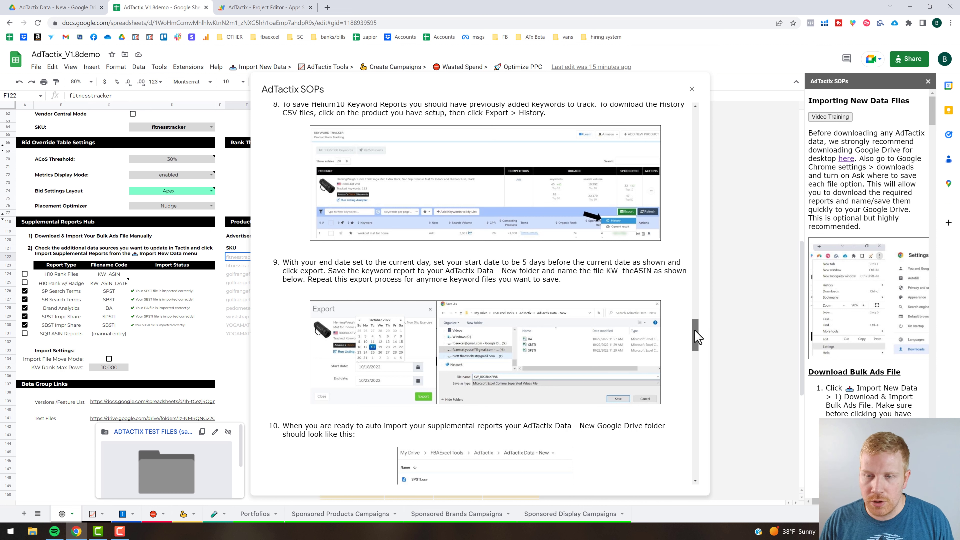
{"action": "scroll", "coordinate": [694, 336], "scroll_direction": "up", "scroll_amount": 1}
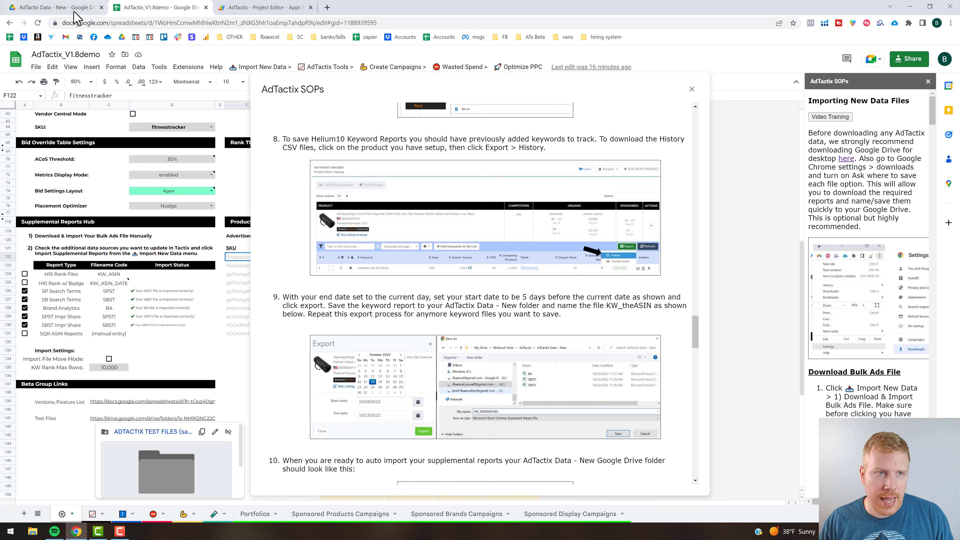
Compare the Drive folder with the SOP's example, read the instructions for auto importing supplemental data, and close the SOP window.
{"action": "left_click", "coordinate": [60, 8]}
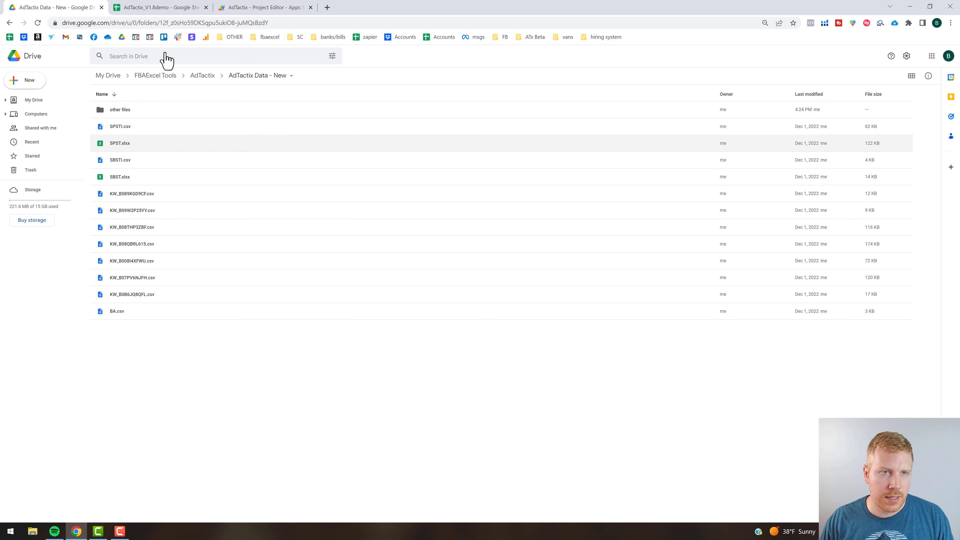
{"action": "left_click", "coordinate": [163, 8]}
{"action": "left_click_drag", "start_coordinate": [699, 348], "coordinate": [701, 355]}
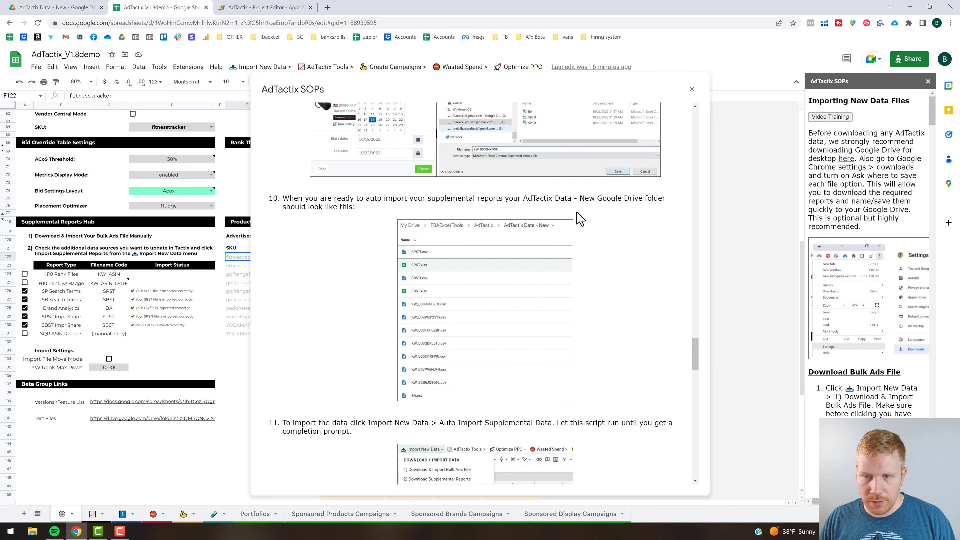
{"action": "scroll", "coordinate": [432, 389], "scroll_direction": "down", "scroll_amount": 3}
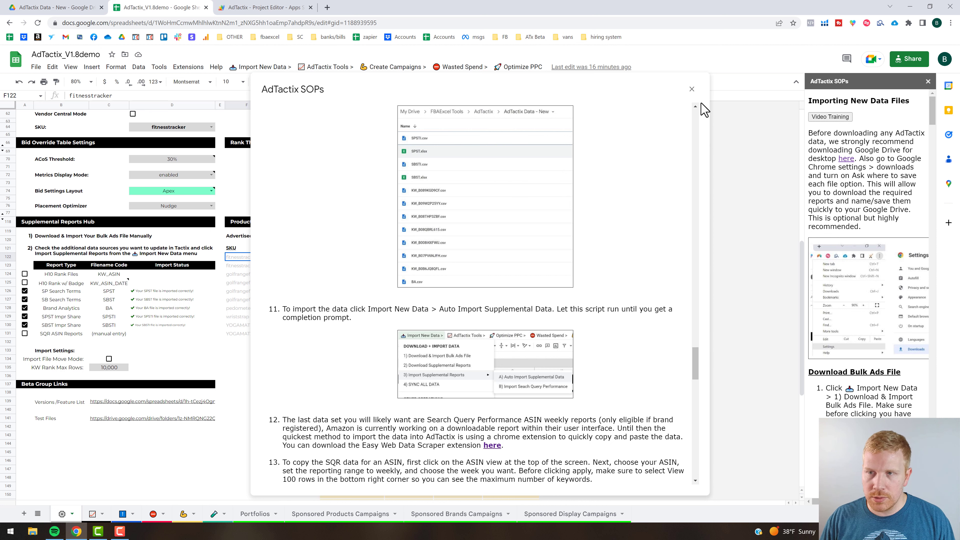
{"action": "left_click", "coordinate": [692, 89]}
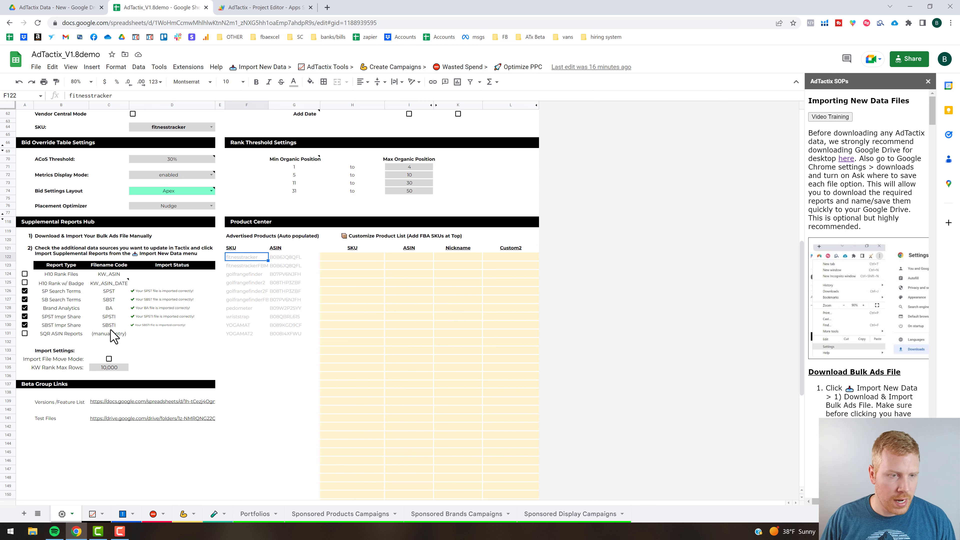
Show the hidden Rank_History sheet to examine its keyword rank data, and return to the settings sheet.
{"action": "left_click", "coordinate": [63, 9]}
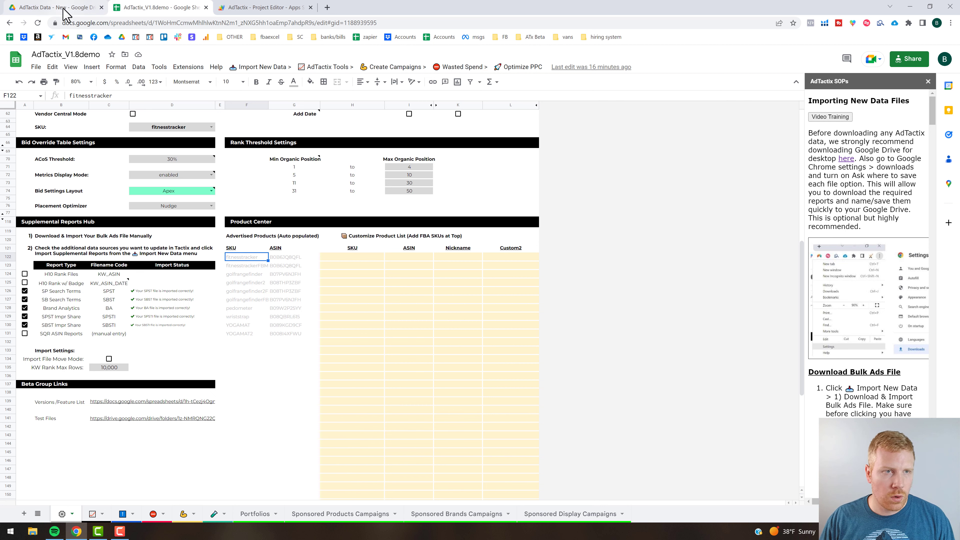
{"action": "left_click", "coordinate": [169, 8]}
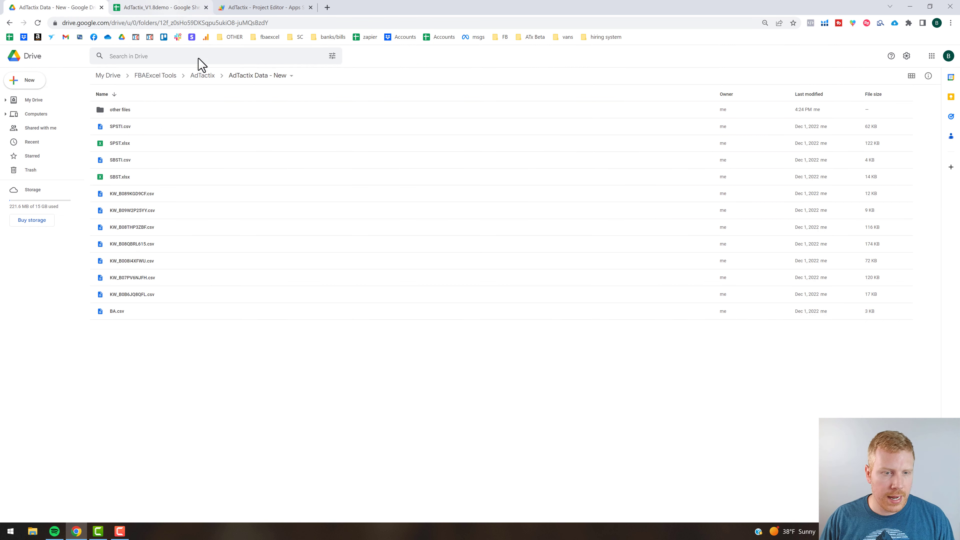
{"action": "left_click", "coordinate": [36, 514]}
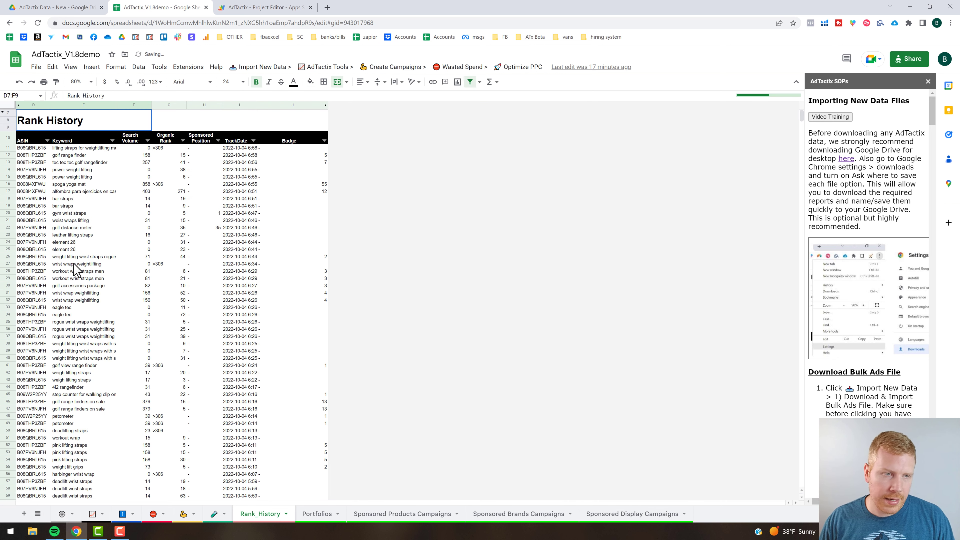
{"action": "left_click", "coordinate": [61, 514]}
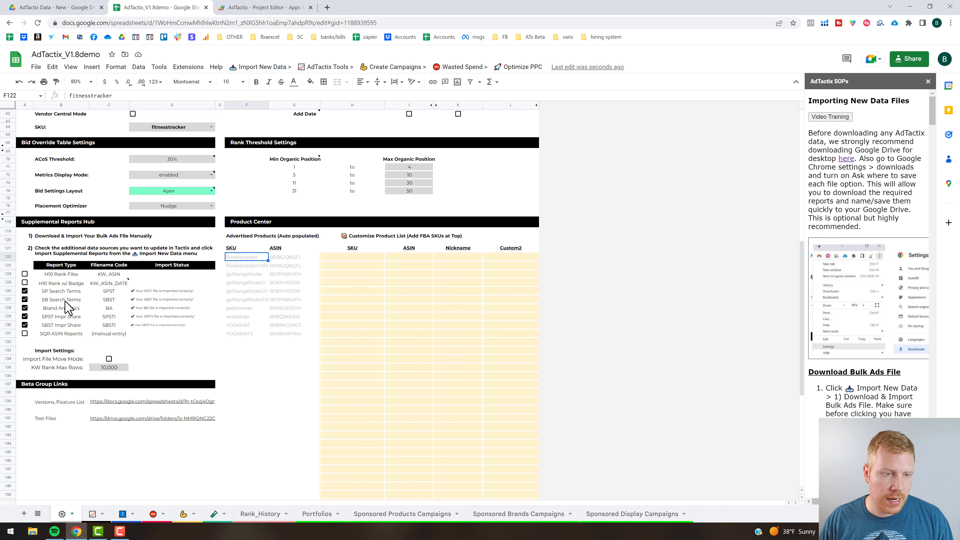
In the Supplemental Reports Hub, deselect SP Search Terms, SB Search Terms, Brand Analytics, SPST Impr Share and SBST Impr Share, and select H10 Rank Files.
{"action": "left_click", "coordinate": [24, 291]}
{"action": "left_click", "coordinate": [25, 299]}
{"action": "left_click", "coordinate": [24, 307]}
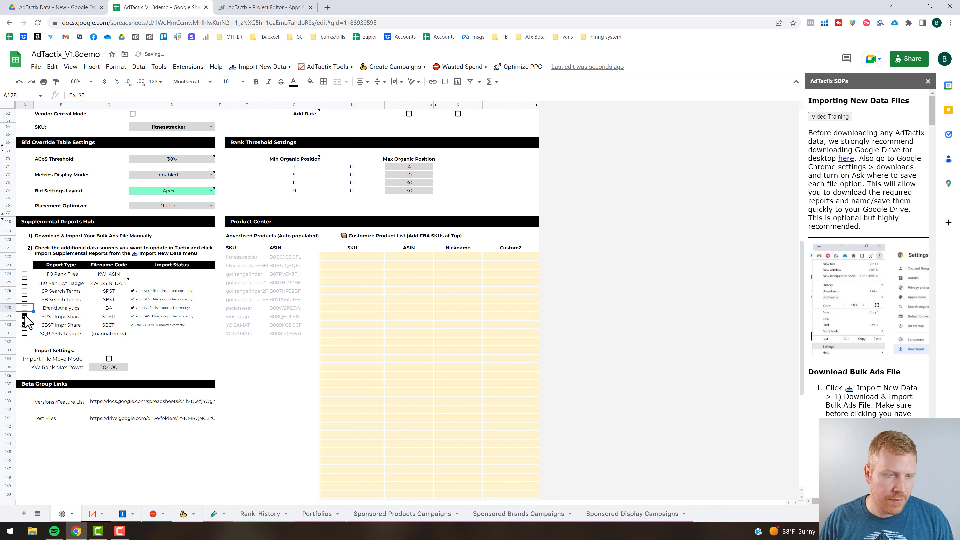
{"action": "left_click", "coordinate": [25, 316]}
{"action": "left_click", "coordinate": [24, 325]}
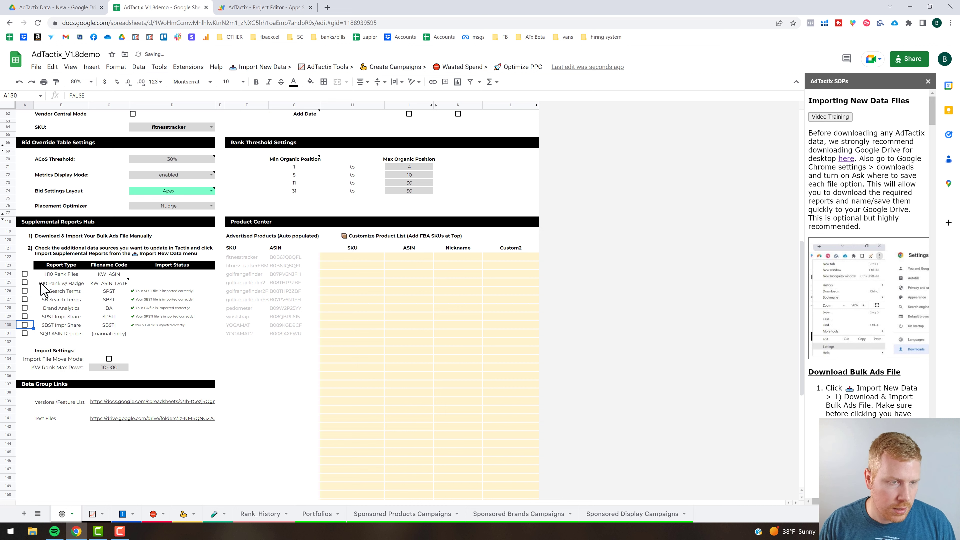
{"action": "left_click", "coordinate": [25, 273]}
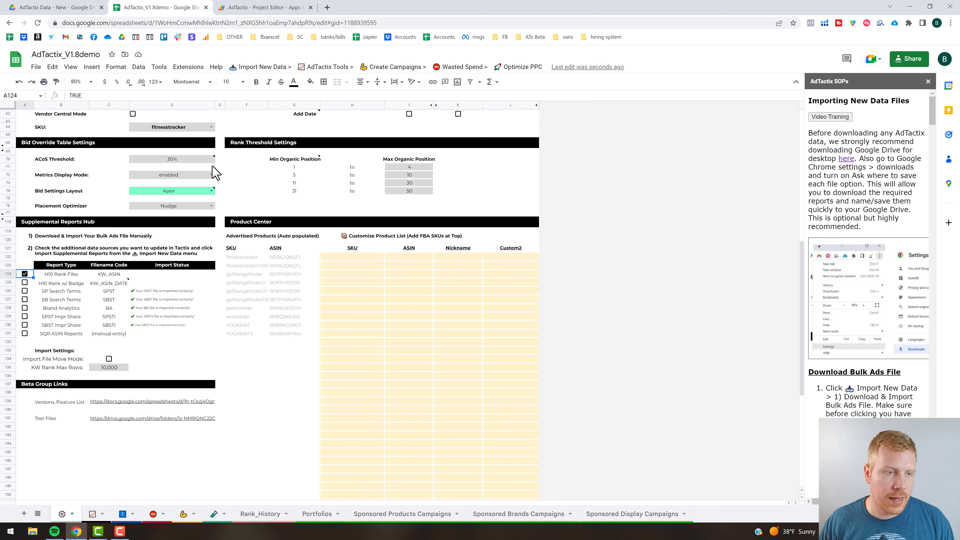
In the Supplemental Reports Hub, deselect H10 Rank Files and reselect SP Search Terms, SB Search Terms, Brand Analytics, SPST Impr Share and SBST Impr Share.
{"action": "left_click", "coordinate": [25, 274]}
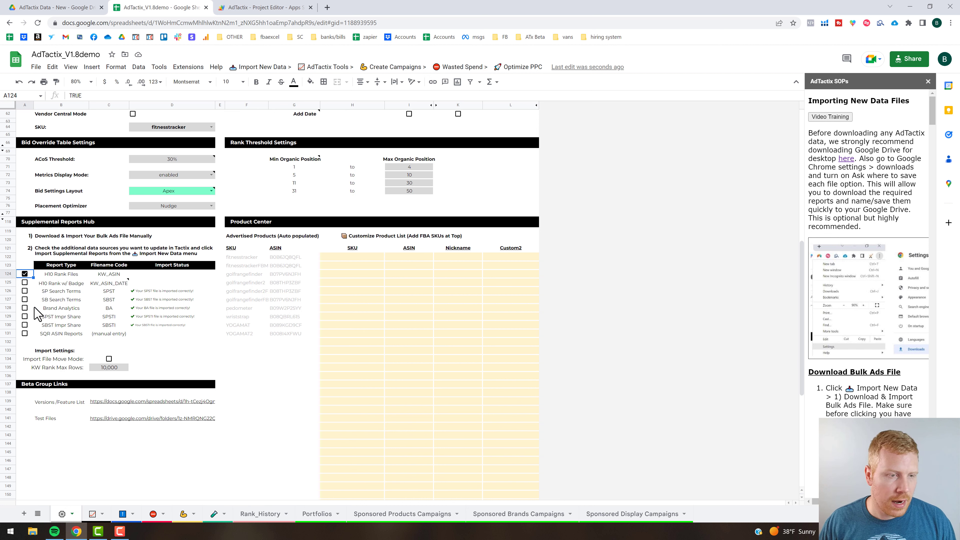
{"action": "left_click", "coordinate": [24, 290]}
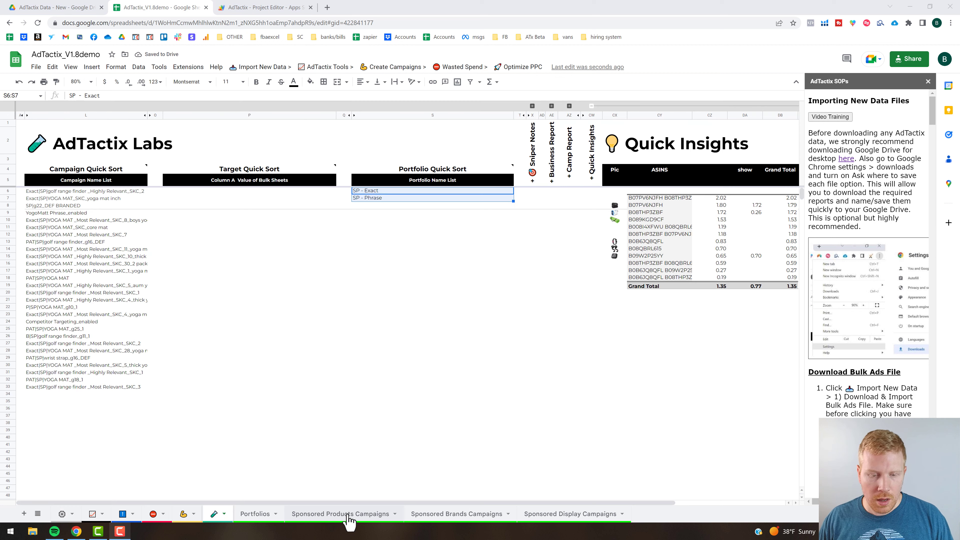
Check the Sponsored Products Campaigns sheet, run the Delete Used Sheets reset, and confirm deleting the old data sheets.
{"action": "left_click", "coordinate": [370, 515]}
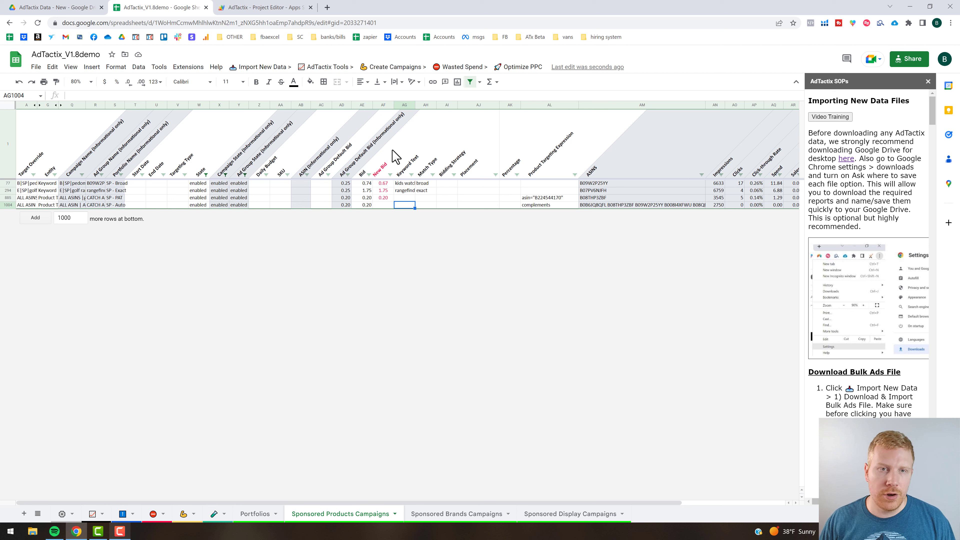
{"action": "left_click", "coordinate": [301, 68]}
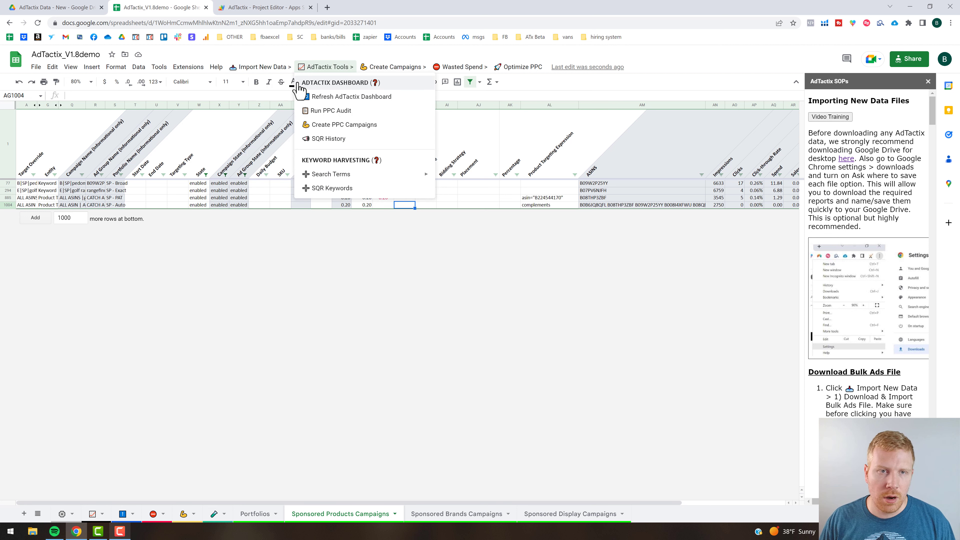
{"action": "mouse_move", "coordinate": [266, 72]}
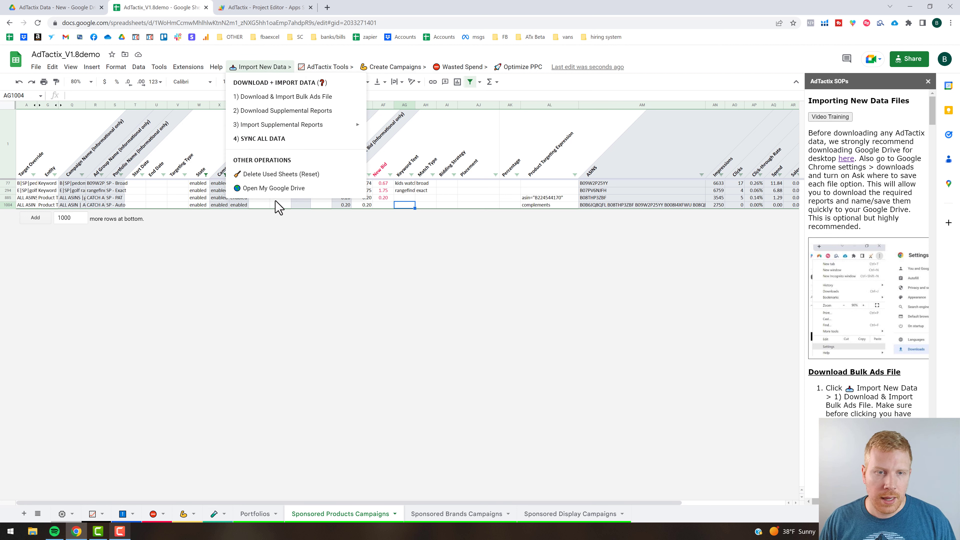
{"action": "left_click", "coordinate": [363, 177]}
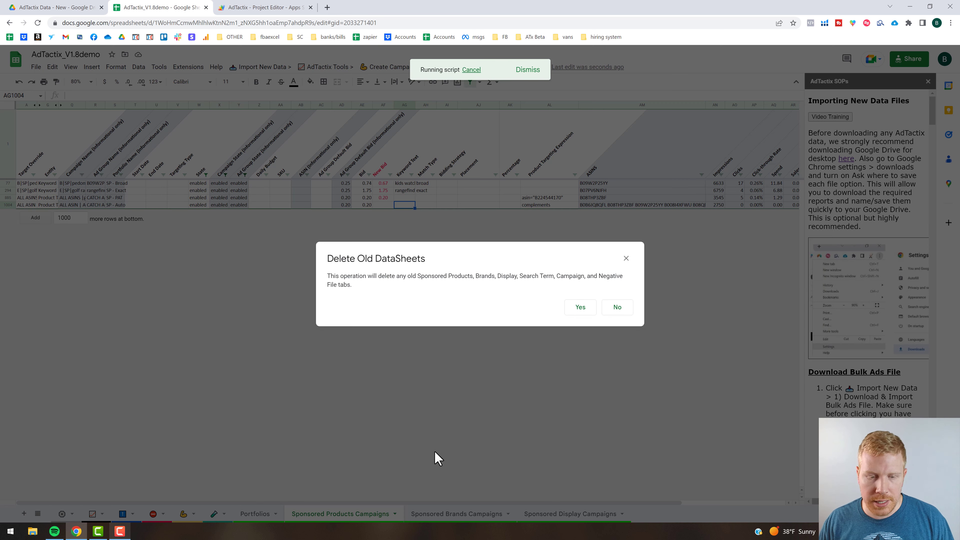
{"action": "left_click", "coordinate": [578, 308]}
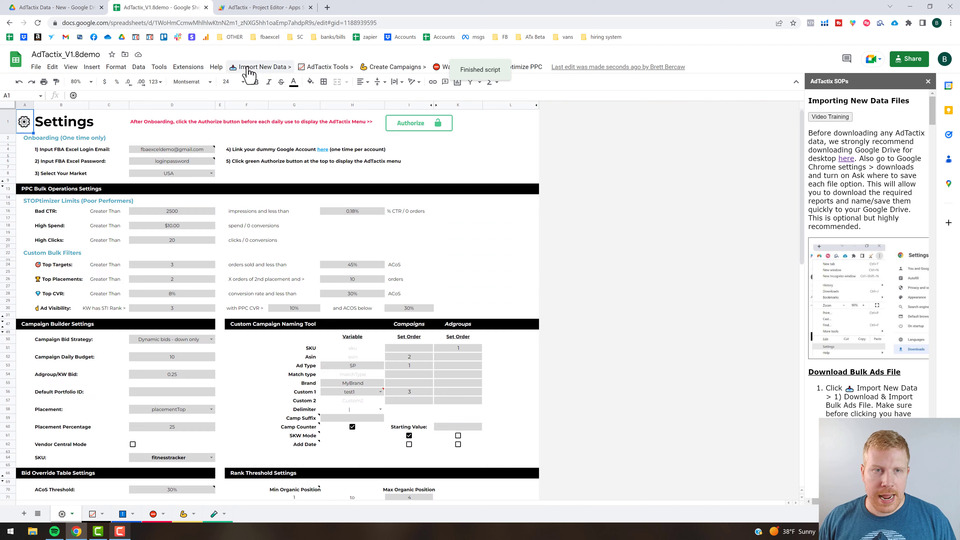
Import Test Bulk File.xlsx from the TACTIX TEST FILES folder in My Drive, inserting it as new sheets.
{"action": "left_click", "coordinate": [249, 69]}
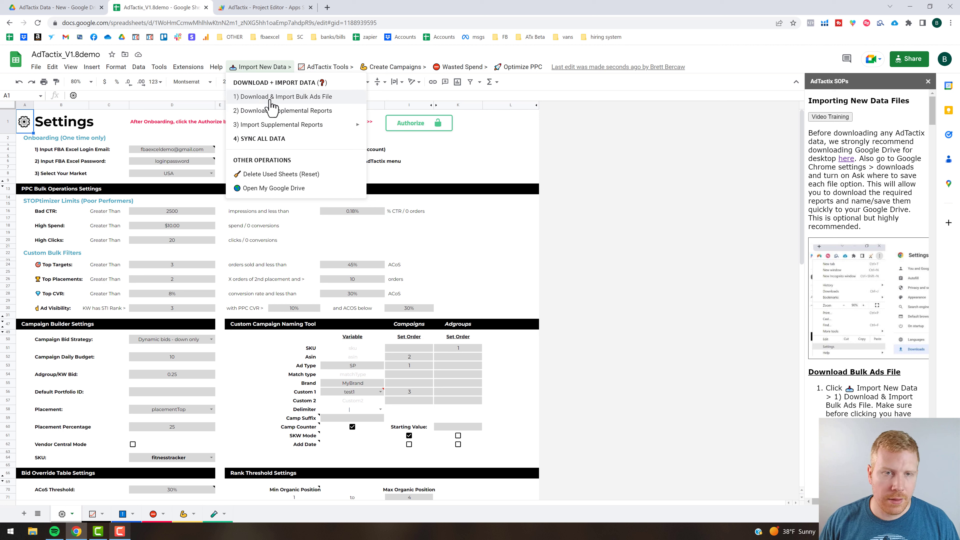
{"action": "left_click", "coordinate": [52, 67]}
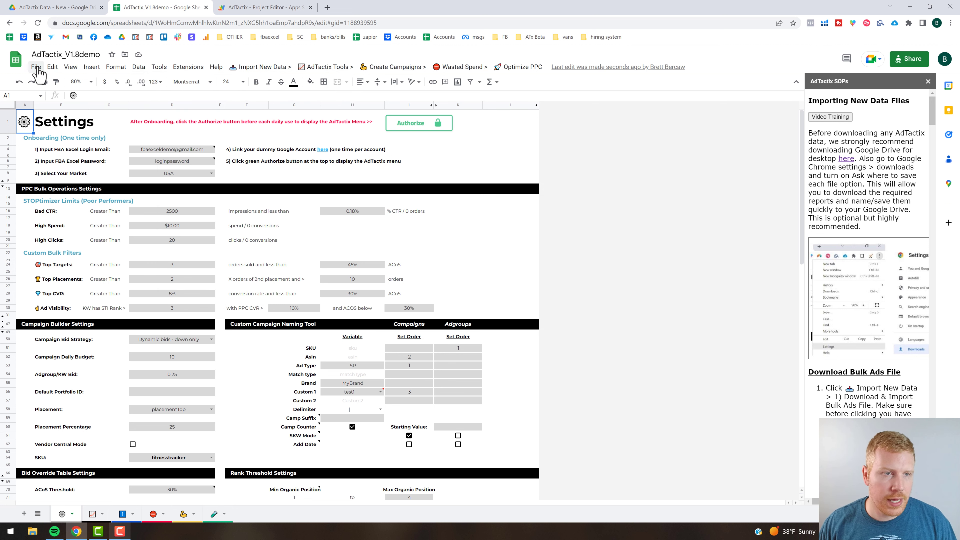
{"action": "left_click", "coordinate": [37, 66]}
{"action": "left_click", "coordinate": [53, 111]}
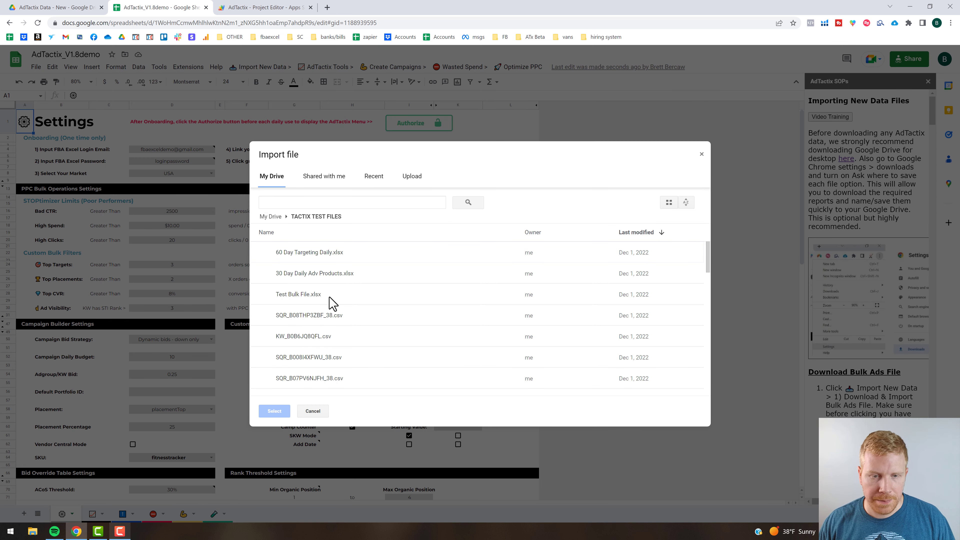
{"action": "left_click", "coordinate": [310, 296]}
{"action": "double_click", "coordinate": [504, 287]}
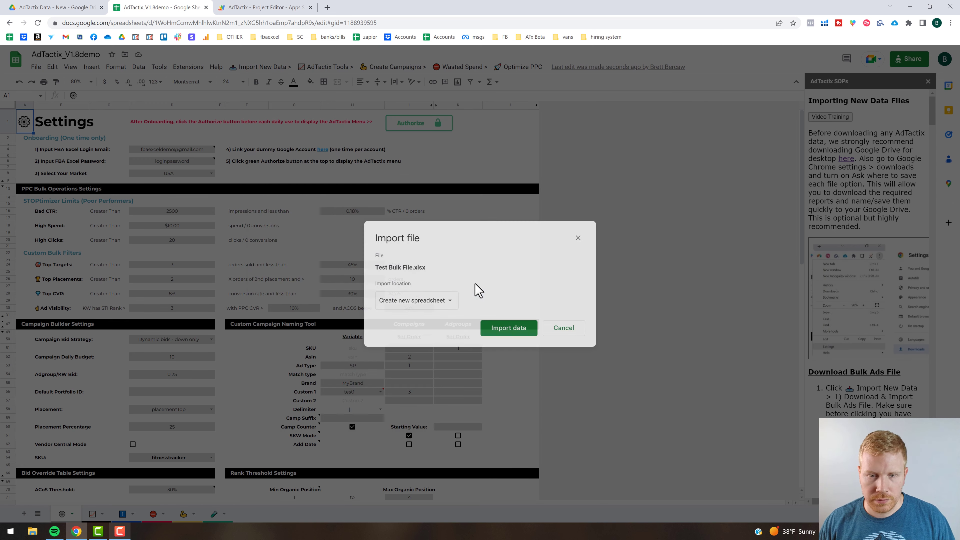
{"action": "left_click", "coordinate": [427, 302]}
{"action": "left_click", "coordinate": [509, 330]}
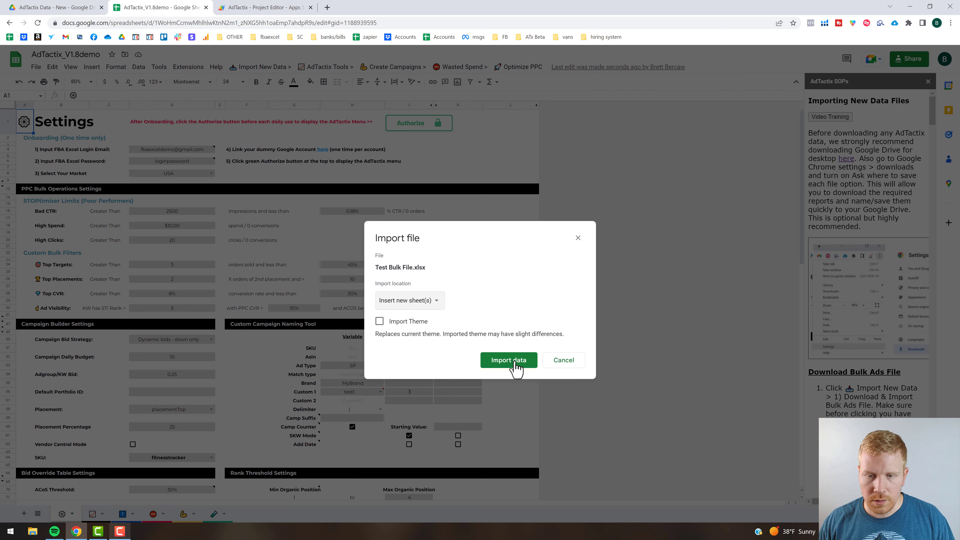
{"action": "left_click", "coordinate": [510, 362]}
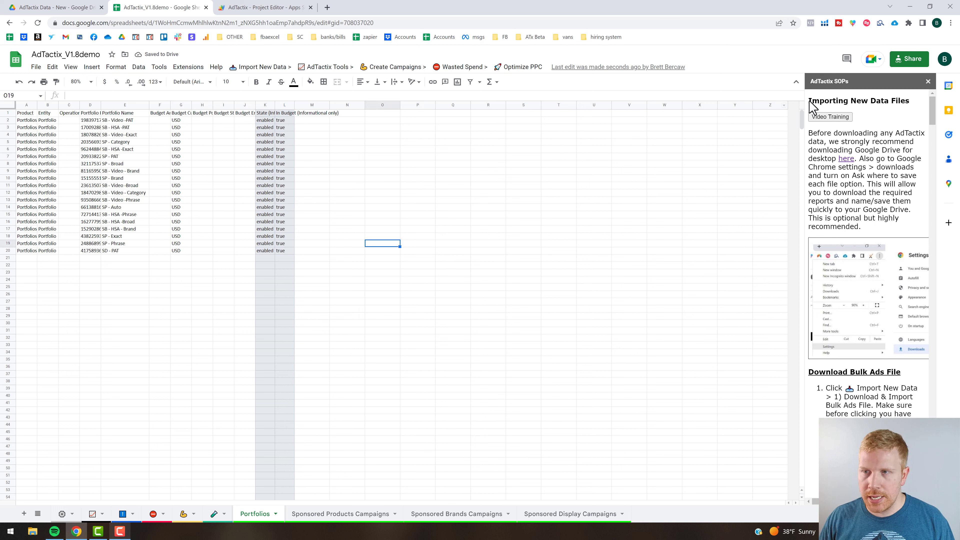
{"action": "left_click", "coordinate": [490, 323]}
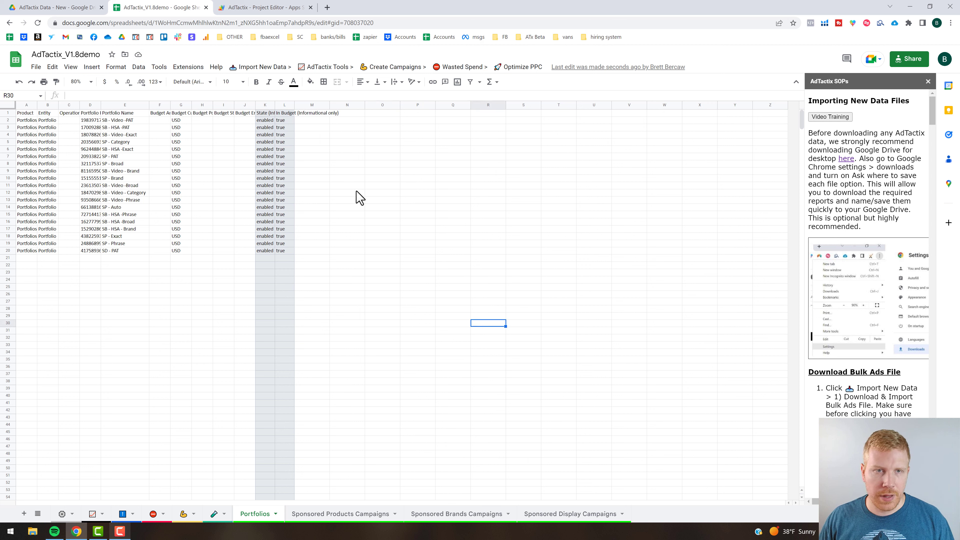
Review the import options and the report selections on the settings sheet, and check the report files in the AdTactix Data - New Drive folder.
{"action": "left_click", "coordinate": [260, 67]}
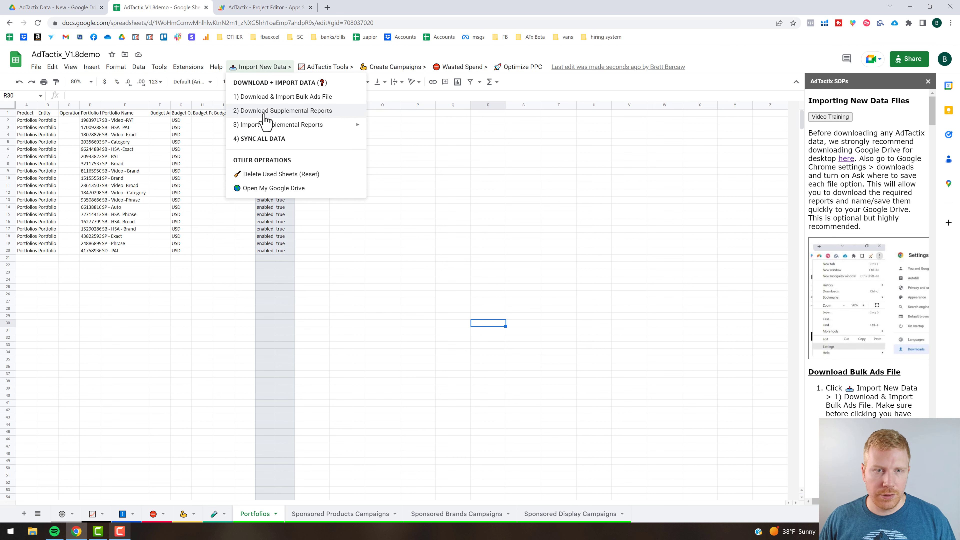
{"action": "left_click", "coordinate": [386, 359]}
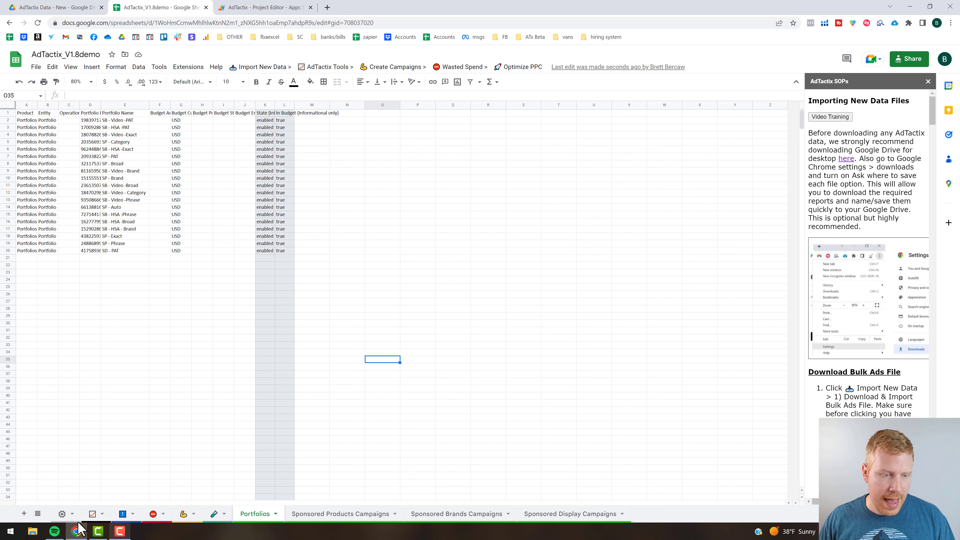
{"action": "left_click", "coordinate": [61, 513]}
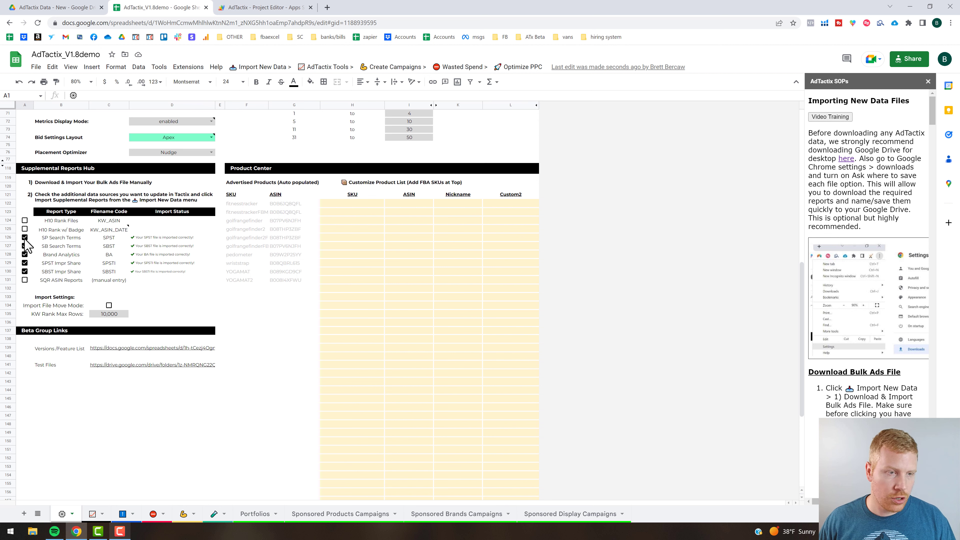
{"action": "left_click", "coordinate": [255, 68]}
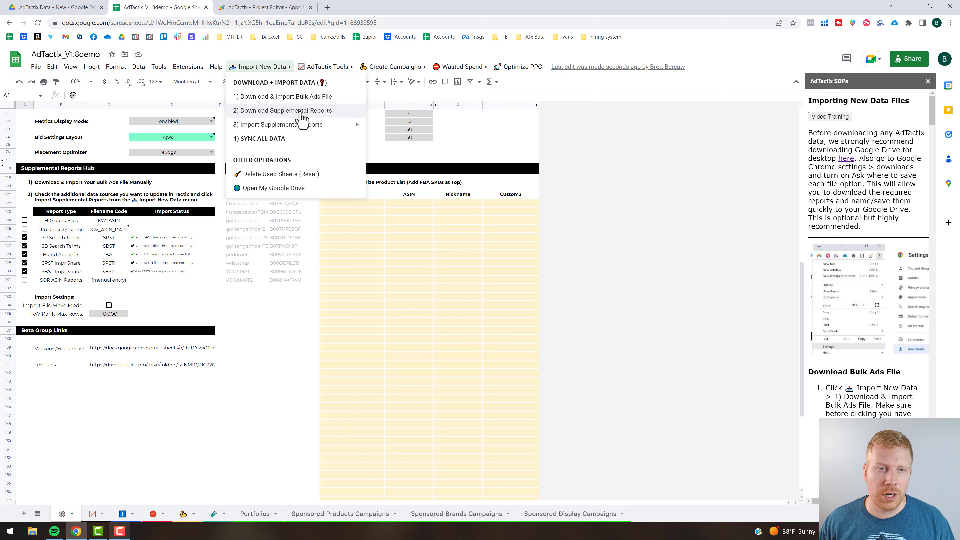
{"action": "mouse_move", "coordinate": [295, 126]}
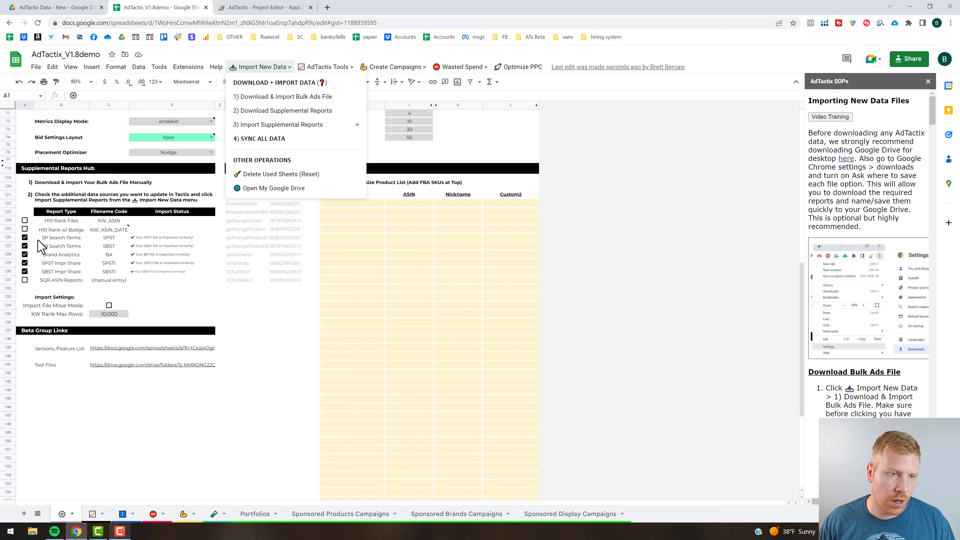
{"action": "left_click", "coordinate": [238, 313]}
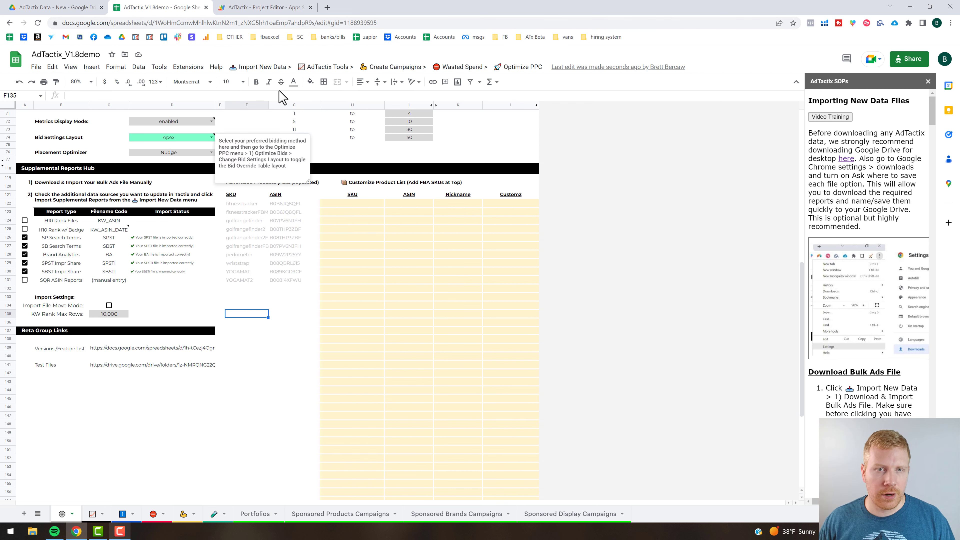
{"action": "left_click", "coordinate": [77, 7]}
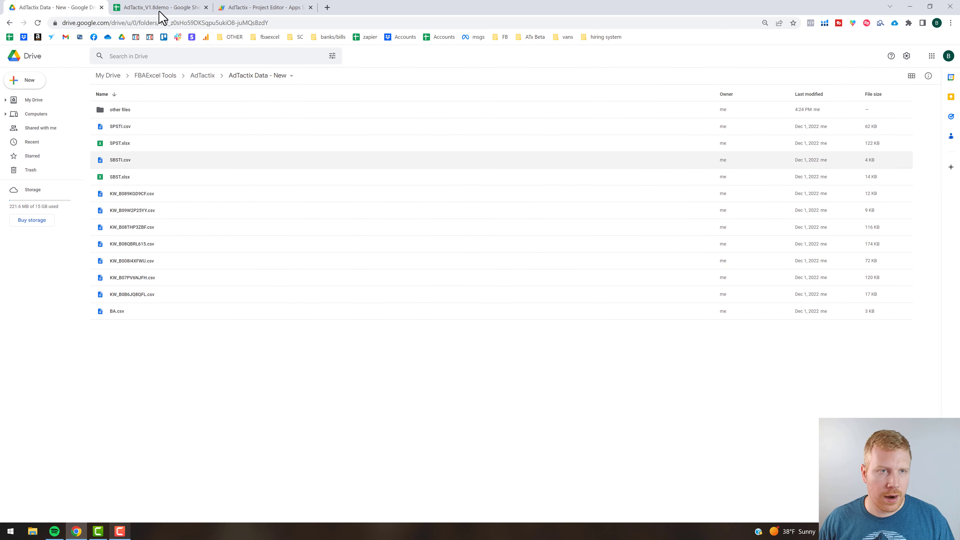
{"action": "left_click", "coordinate": [191, 8]}
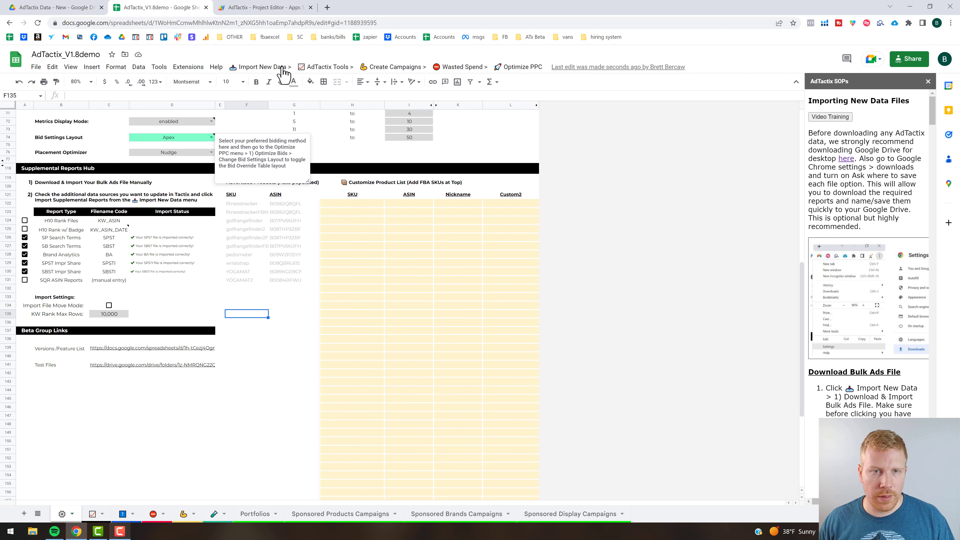
Run Auto Import Supplemental Data for the selected reports and close the completion dialog.
{"action": "left_click", "coordinate": [269, 69]}
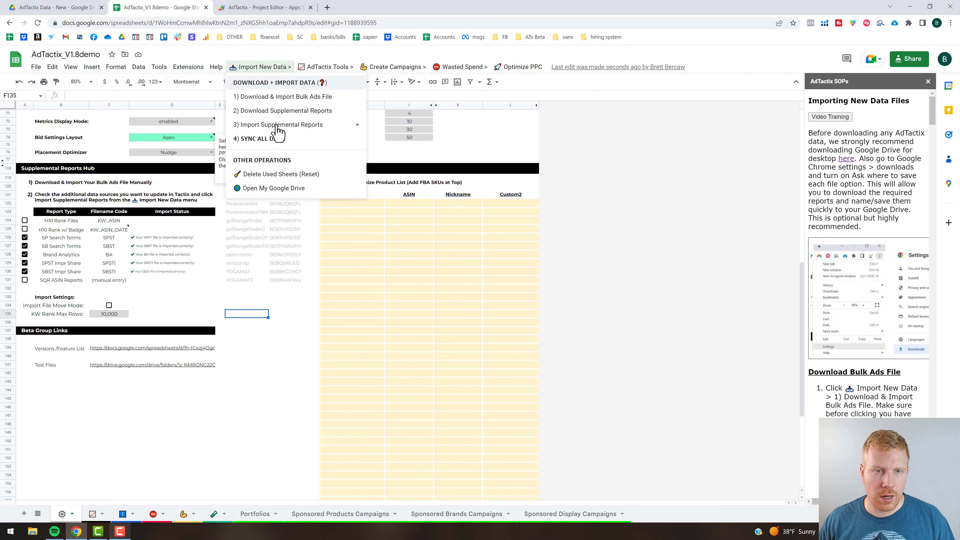
{"action": "mouse_move", "coordinate": [278, 128]}
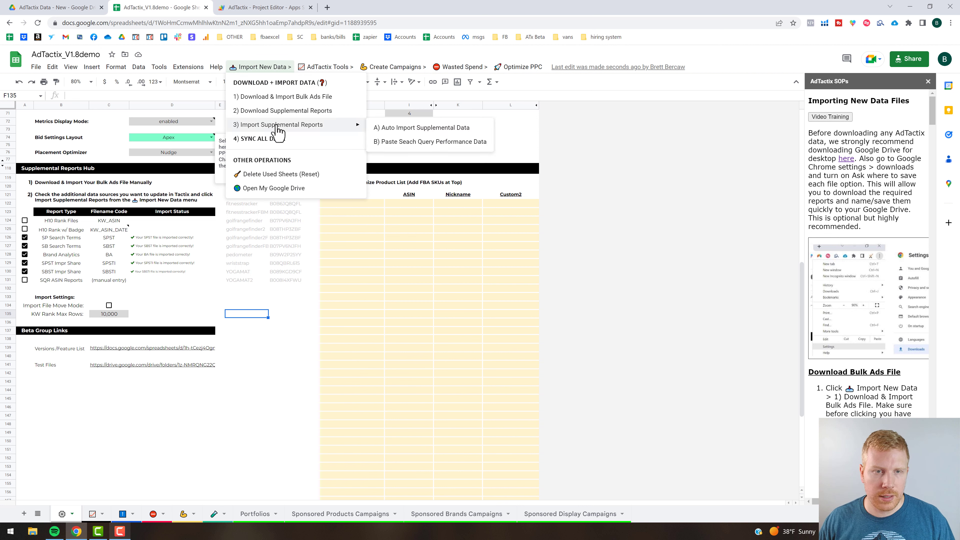
{"action": "left_click", "coordinate": [406, 130]}
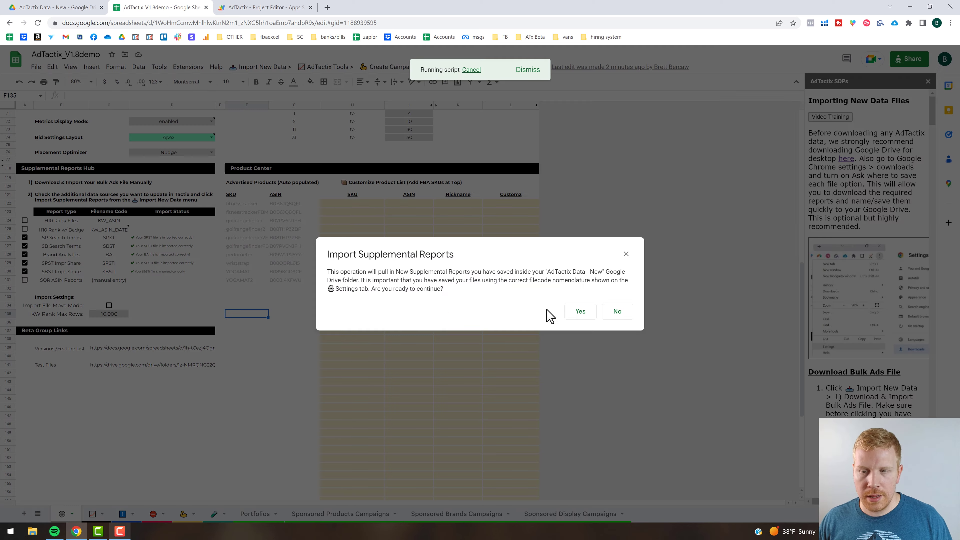
{"action": "left_click", "coordinate": [580, 312]}
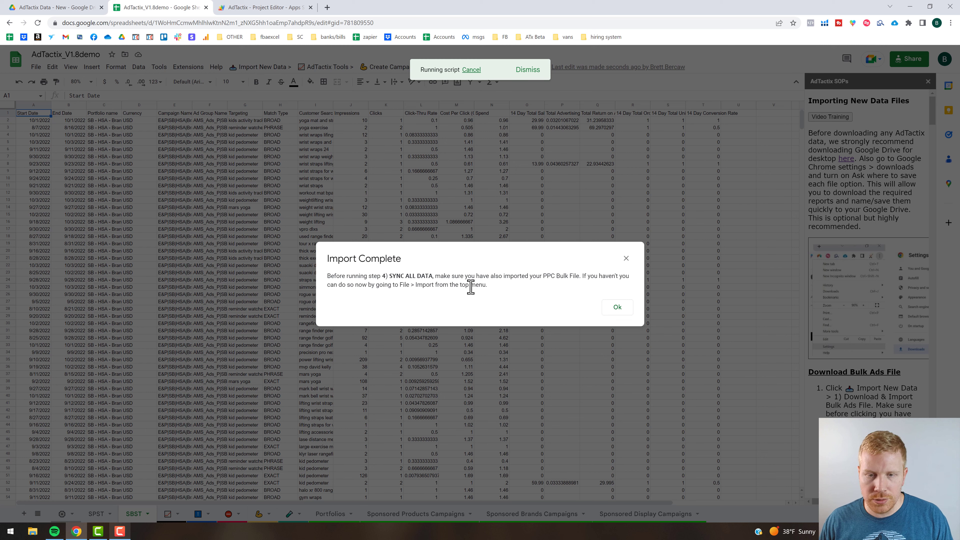
{"action": "left_click", "coordinate": [617, 308]}
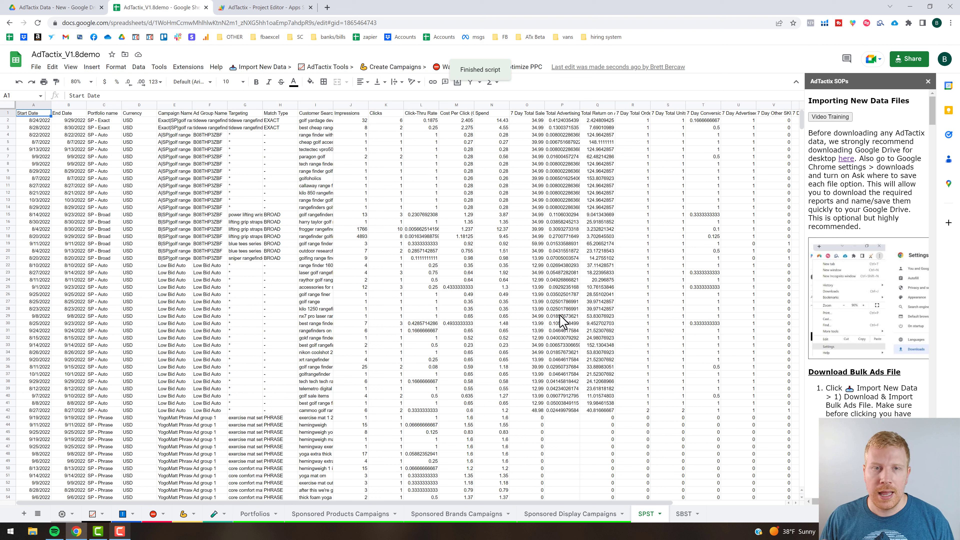
Look at the Search Query Performance paste option and read the SOP instructions for copying that data with the Easy Web Data Scraper extension.
{"action": "left_click", "coordinate": [270, 68]}
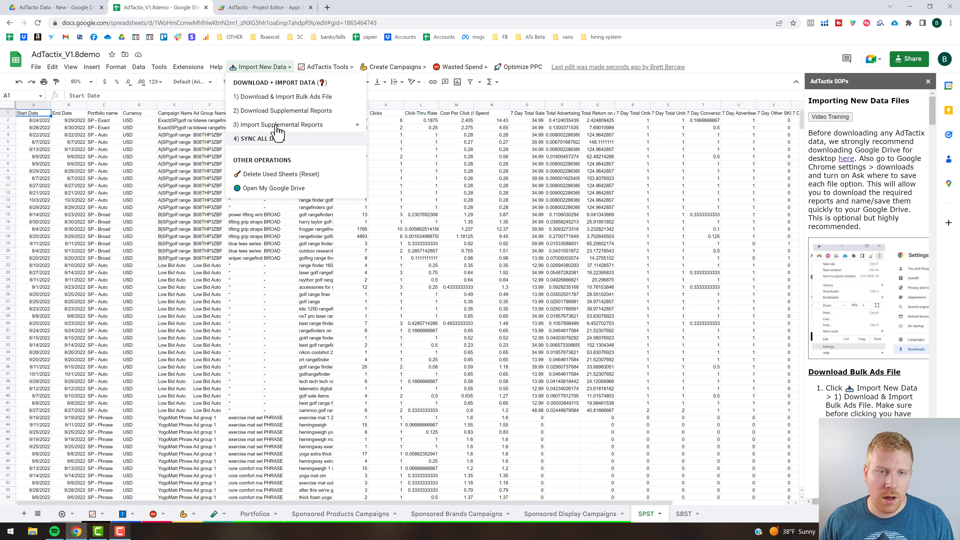
{"action": "mouse_move", "coordinate": [277, 126]}
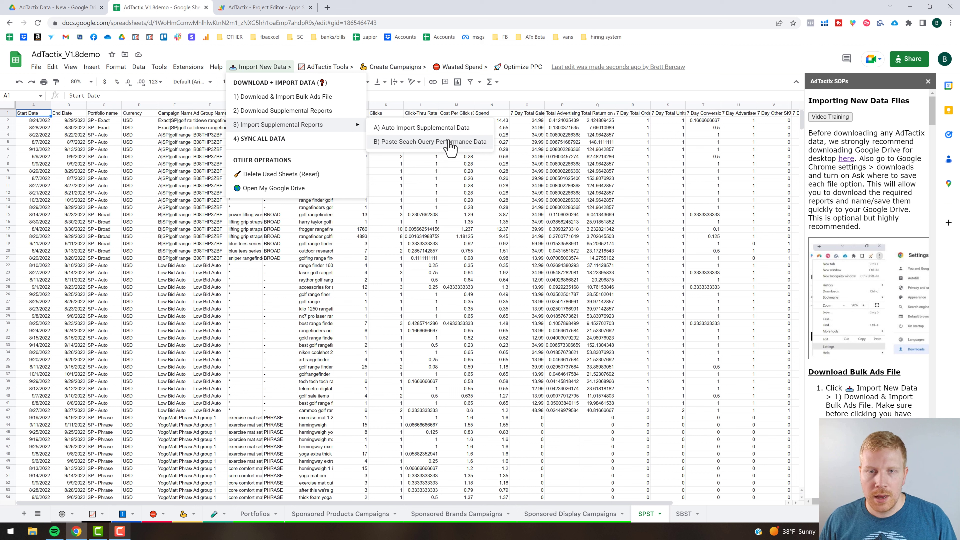
{"action": "left_click", "coordinate": [842, 118]}
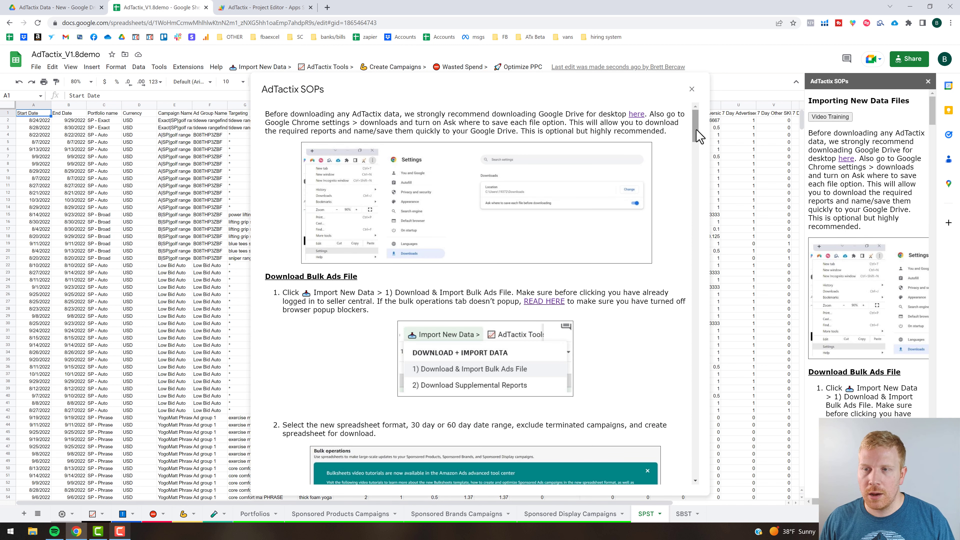
{"action": "scroll", "coordinate": [697, 151], "scroll_direction": "down", "scroll_amount": 15}
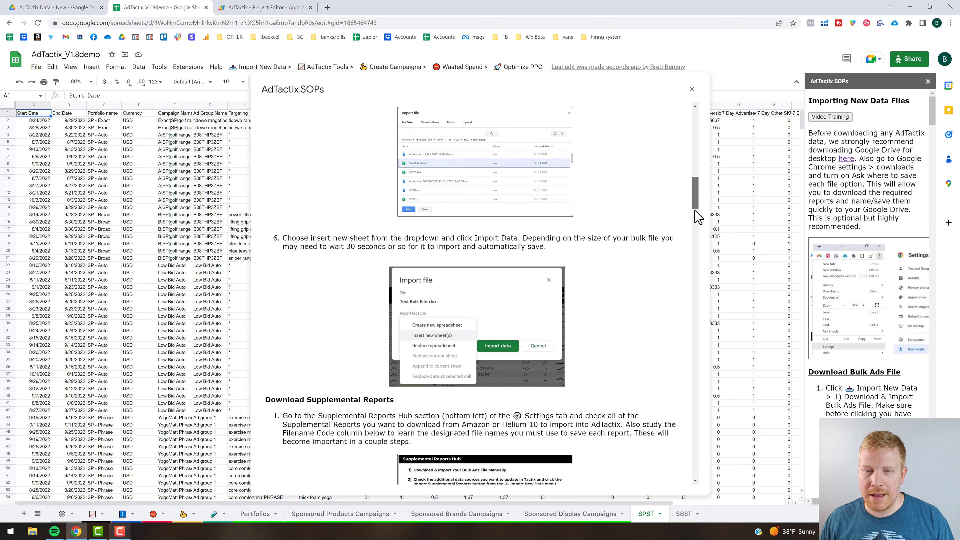
{"action": "scroll", "coordinate": [697, 265], "scroll_direction": "down", "scroll_amount": 15}
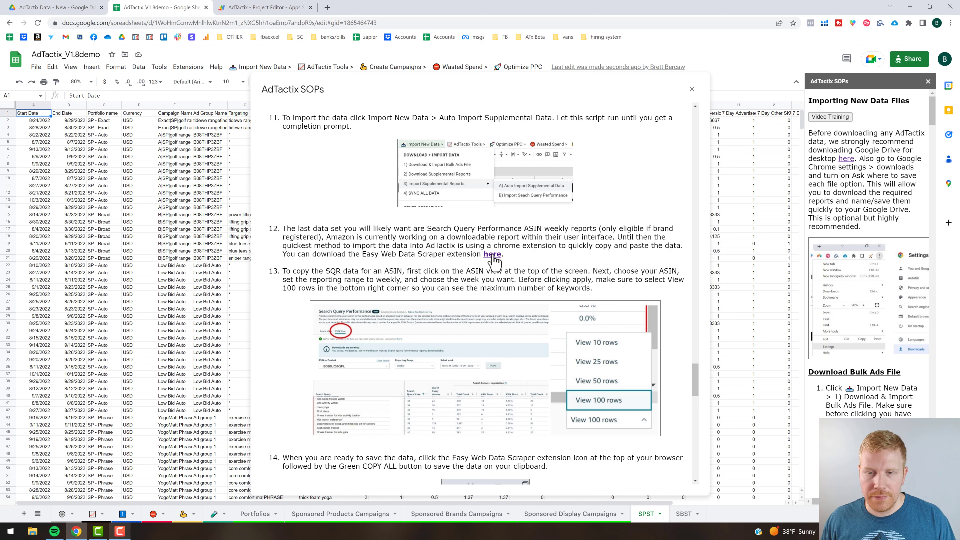
{"action": "left_click", "coordinate": [894, 24]}
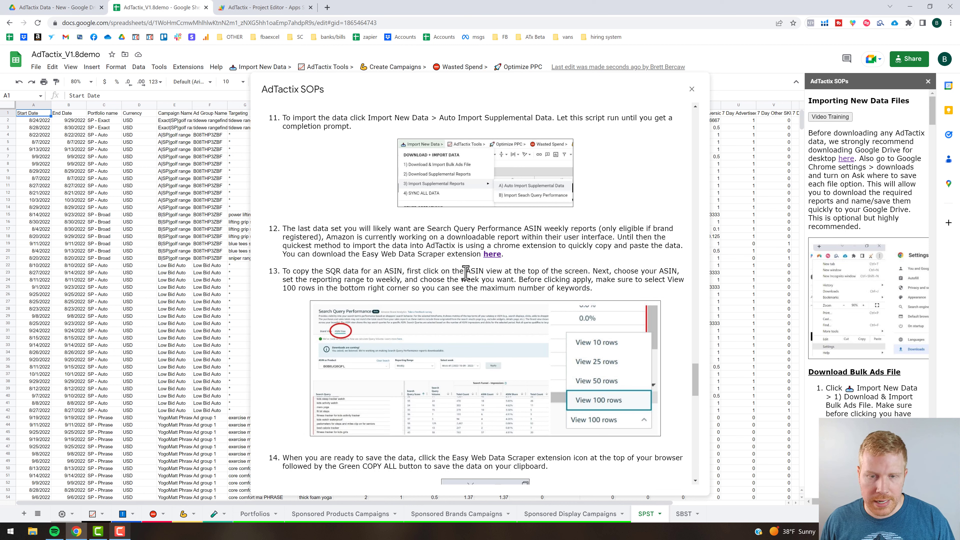
Return to the settings sheet and select SQR ASIN Reports in the Supplemental Reports Hub.
{"action": "left_click", "coordinate": [62, 514]}
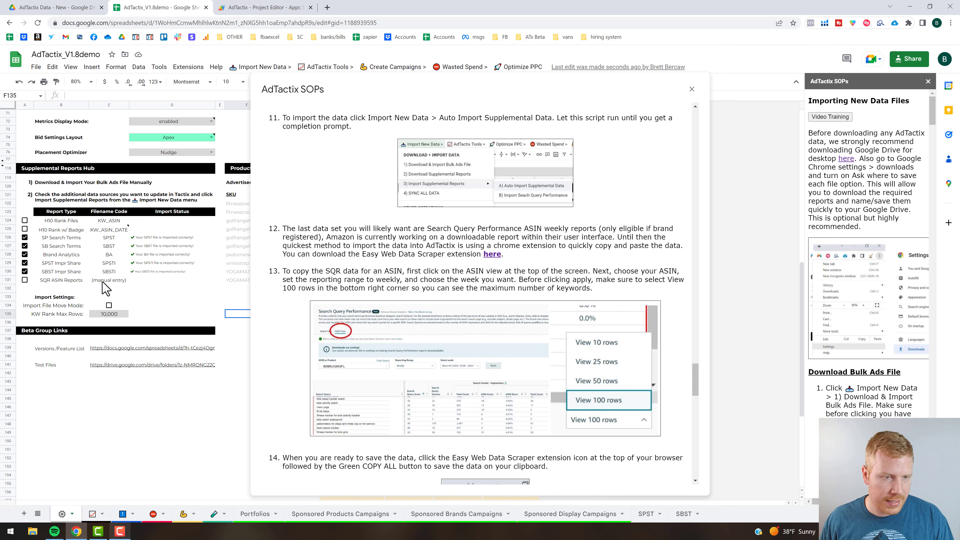
{"action": "left_click", "coordinate": [25, 280]}
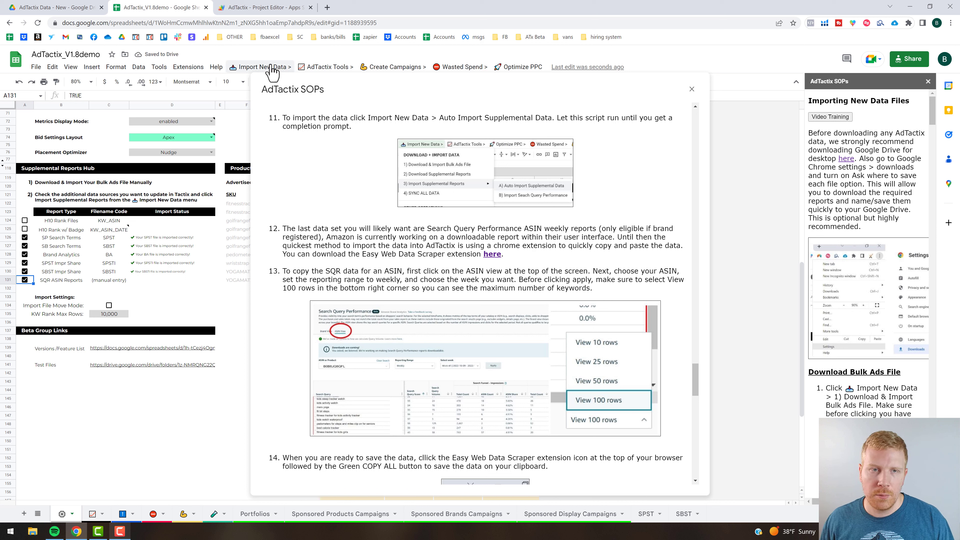
Read the SOP instructions on choosing the ASIN view, weekly range and 100 rows and copying the data with Easy Web Data Scraper, then close them.
{"action": "left_click", "coordinate": [254, 68]}
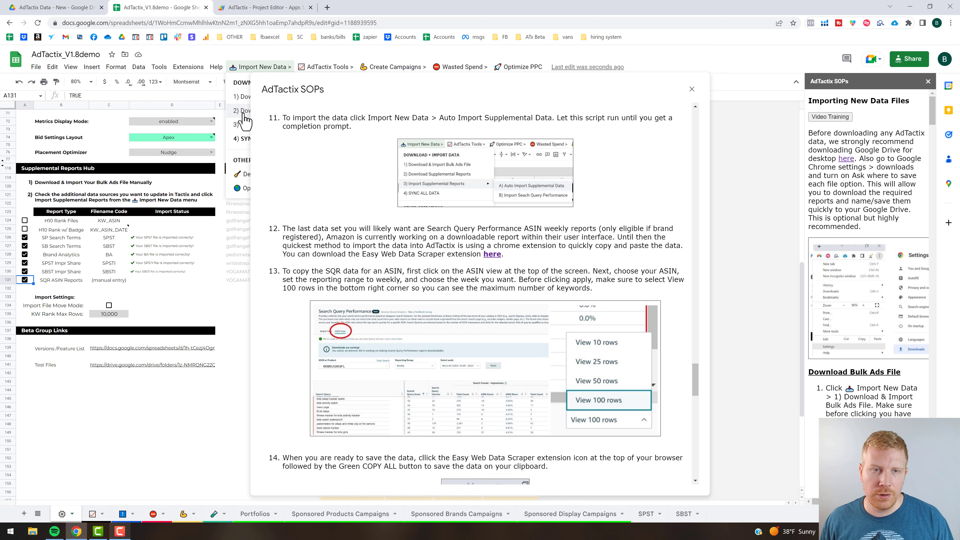
{"action": "left_click", "coordinate": [450, 275]}
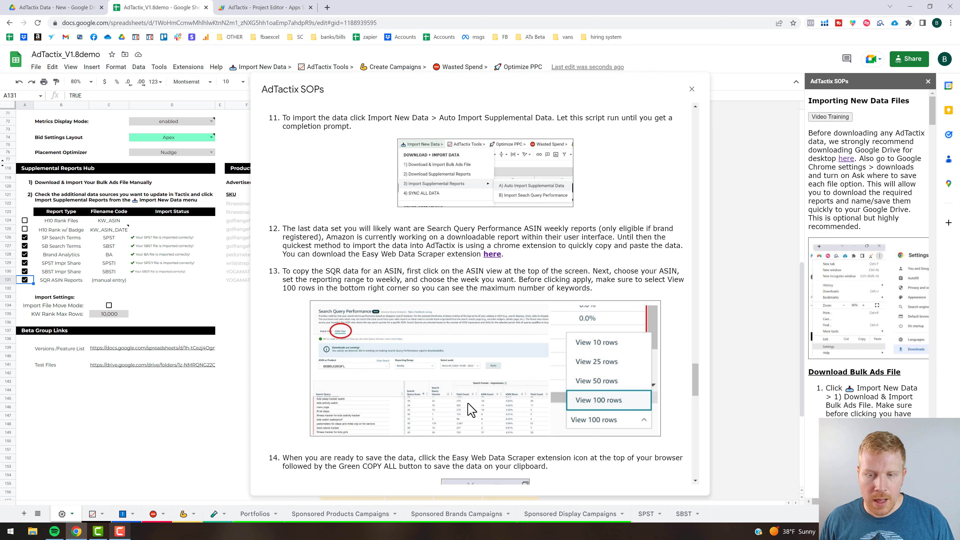
{"action": "scroll", "coordinate": [472, 407], "scroll_direction": "down", "scroll_amount": 2}
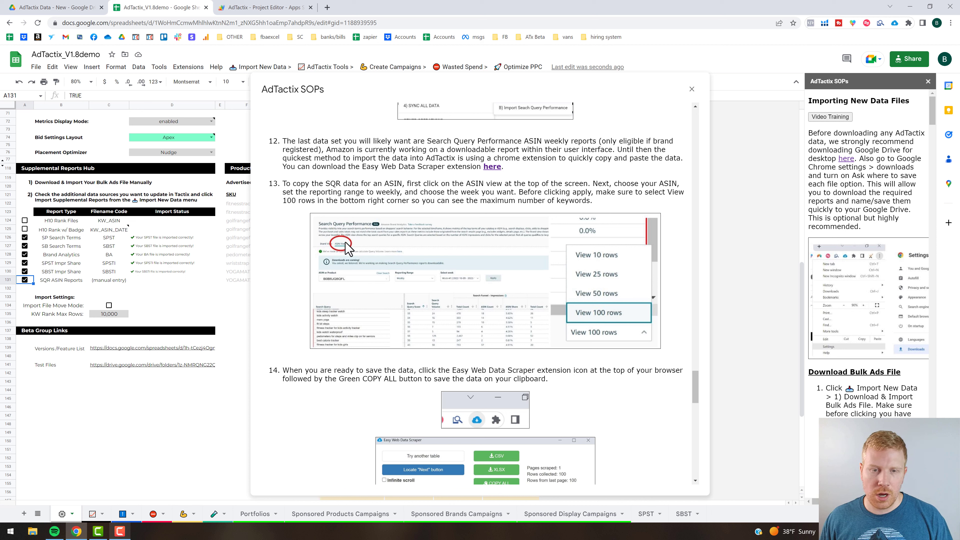
{"action": "scroll", "coordinate": [347, 250], "scroll_direction": "down", "scroll_amount": 6}
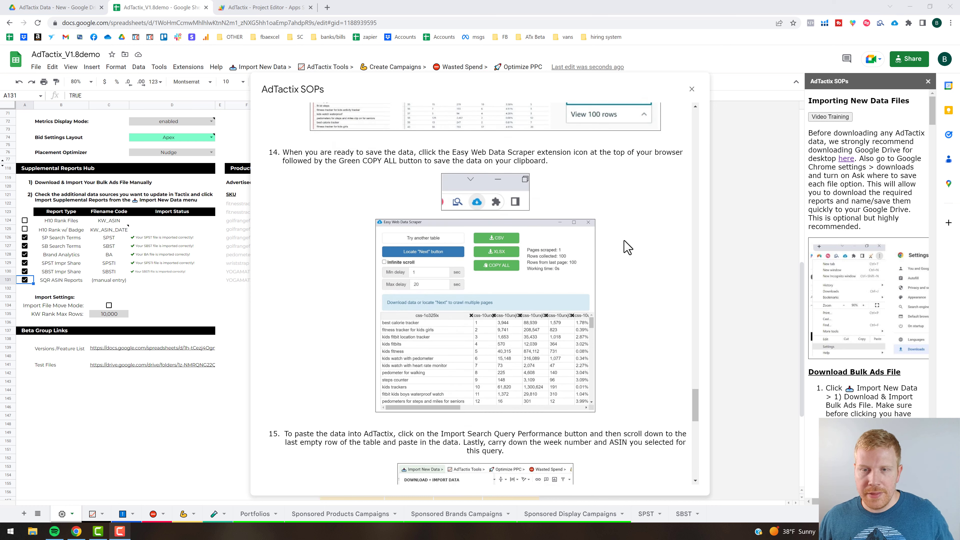
{"action": "scroll", "coordinate": [621, 240], "scroll_direction": "up", "scroll_amount": 2}
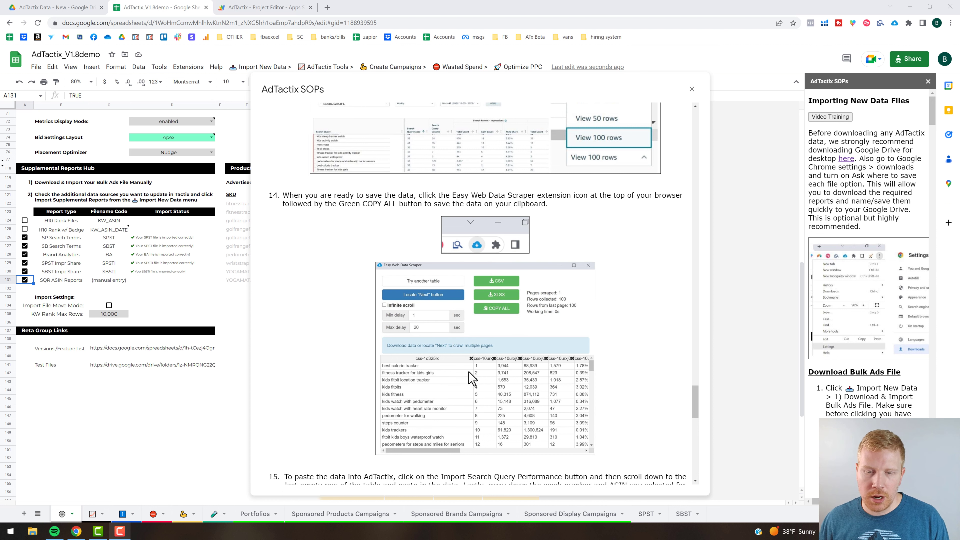
{"action": "scroll", "coordinate": [584, 274], "scroll_direction": "up", "scroll_amount": 1}
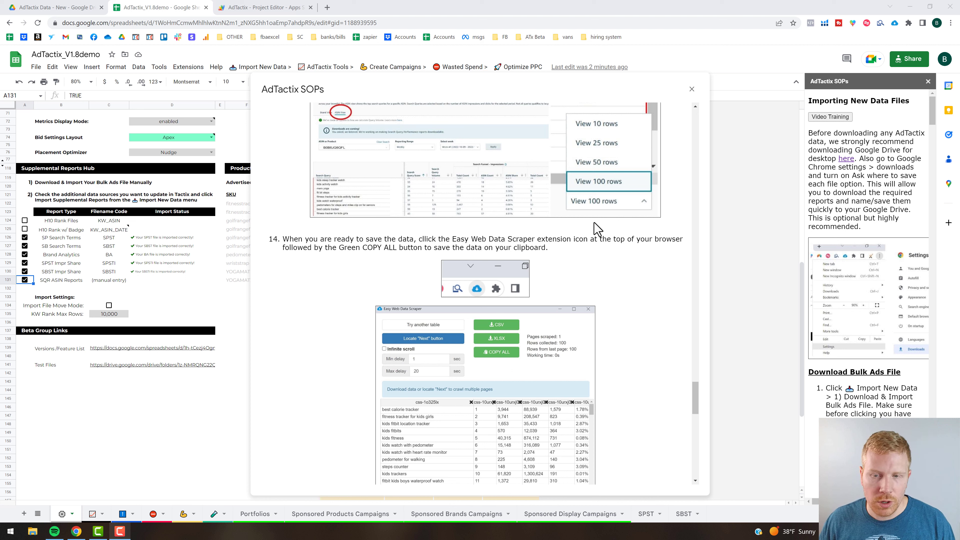
{"action": "key", "text": "Escape"}
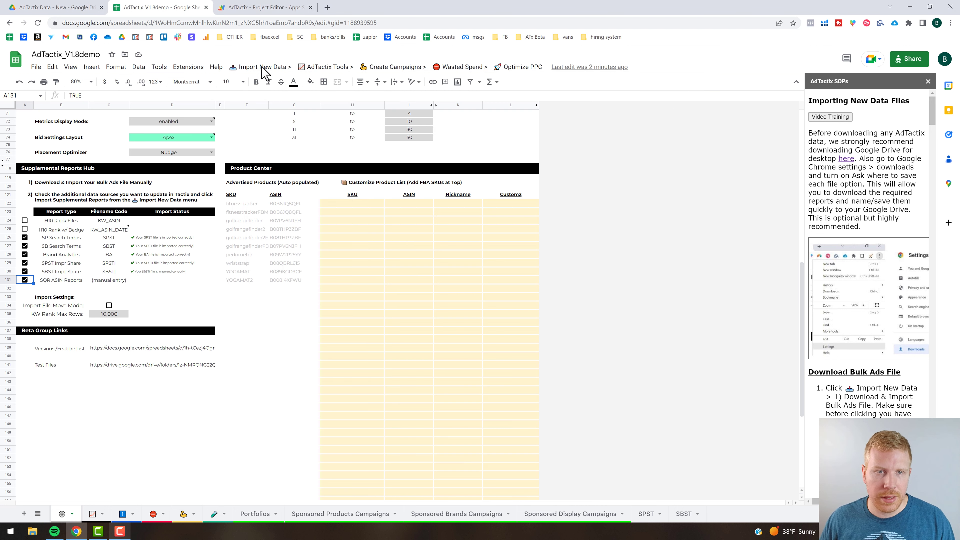
Open the Search Query Performance paste sheet and examine its Search Query, Week no and ASIN columns.
{"action": "left_click", "coordinate": [263, 66]}
{"action": "mouse_move", "coordinate": [291, 125]}
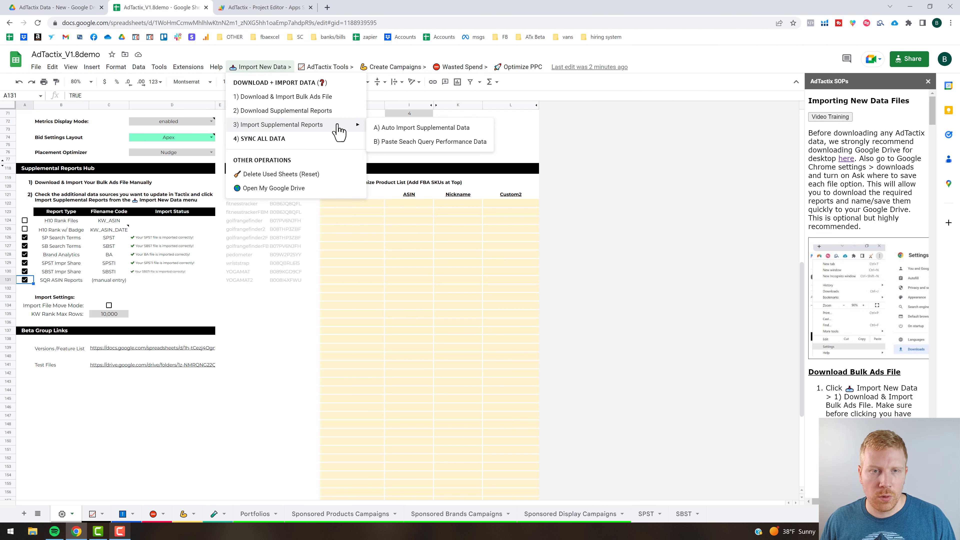
{"action": "left_click", "coordinate": [406, 142]}
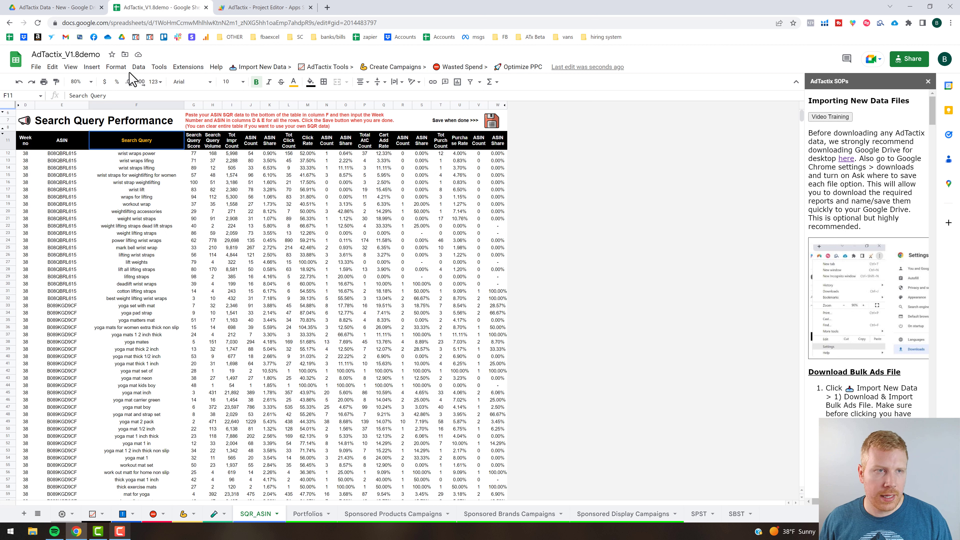
{"action": "left_click", "coordinate": [124, 155]}
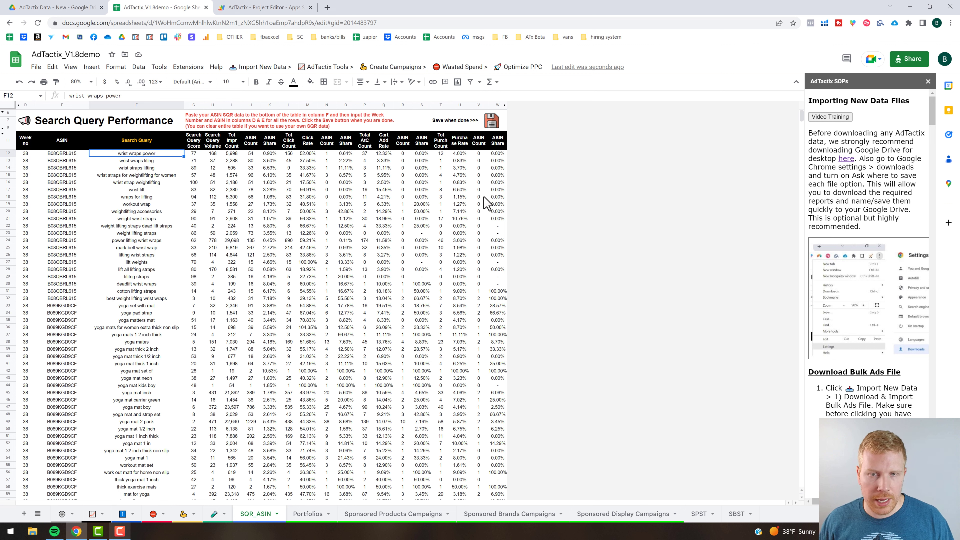
{"action": "left_click", "coordinate": [25, 154]}
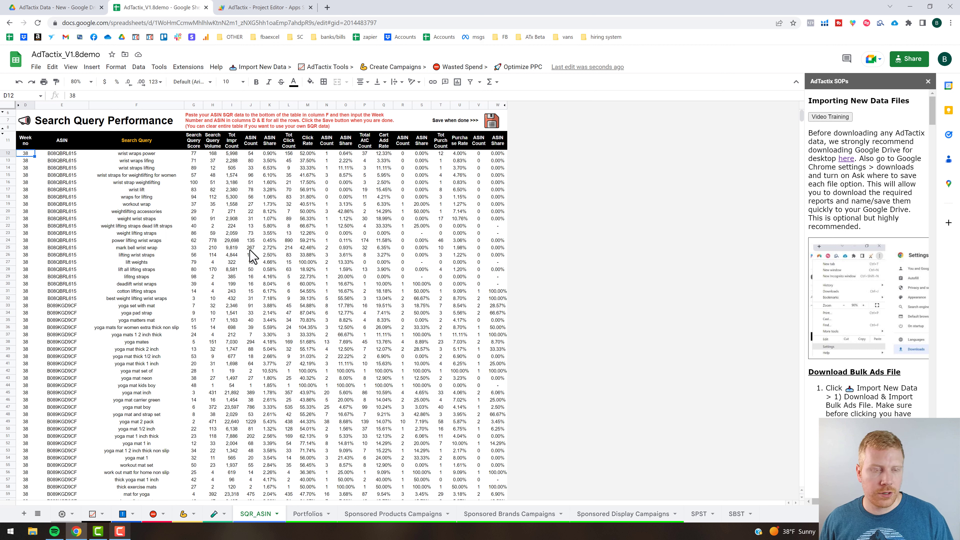
{"action": "left_click", "coordinate": [65, 154]}
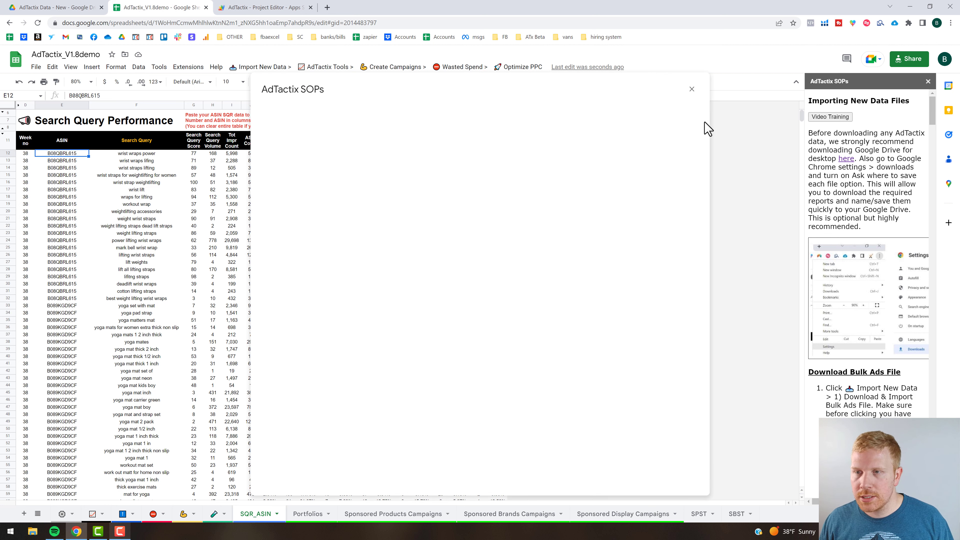
Read the SOP instructions for pasting Search Query Performance data, carrying down the week number and ASIN, and saving the weekly report.
{"action": "scroll", "coordinate": [696, 417], "scroll_direction": "down", "scroll_amount": 4}
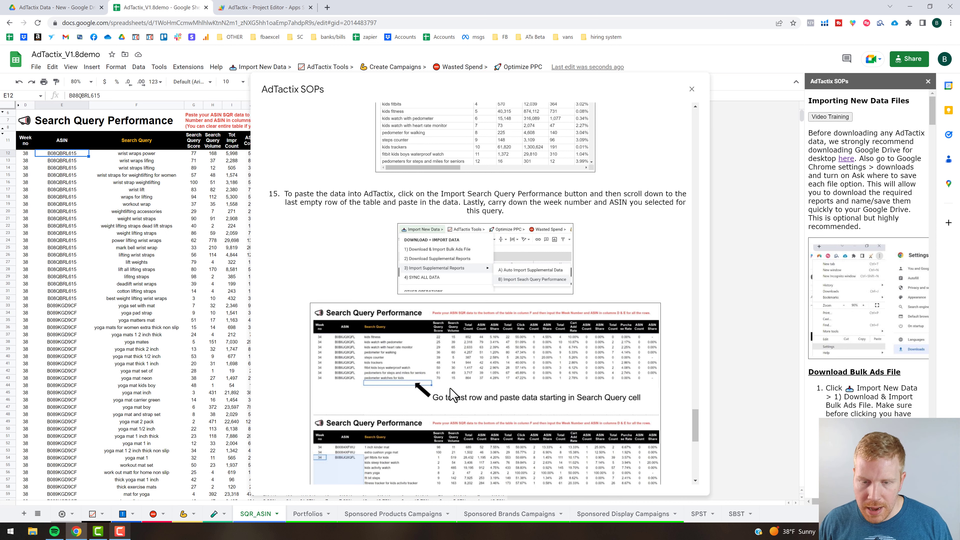
{"action": "scroll", "coordinate": [513, 373], "scroll_direction": "down", "scroll_amount": 5}
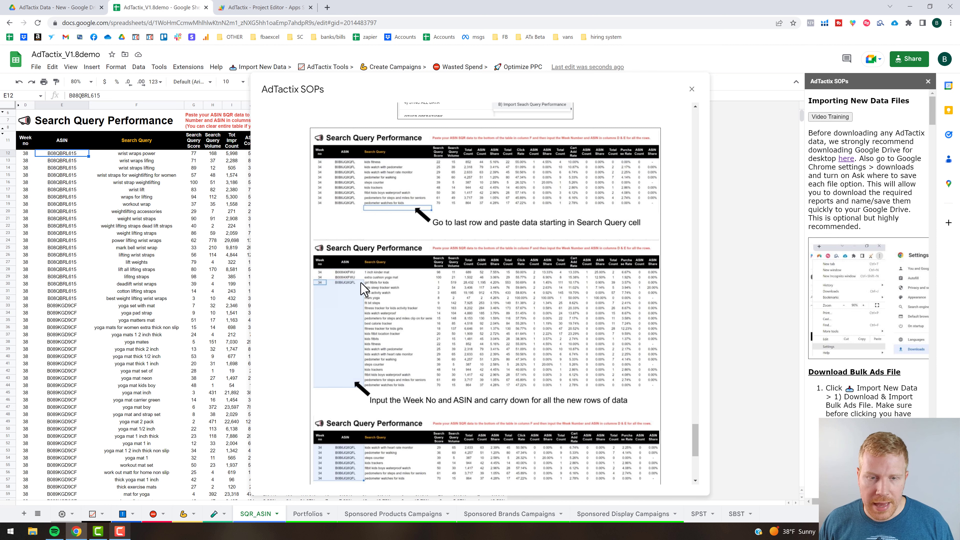
{"action": "scroll", "coordinate": [526, 368], "scroll_direction": "down", "scroll_amount": 3}
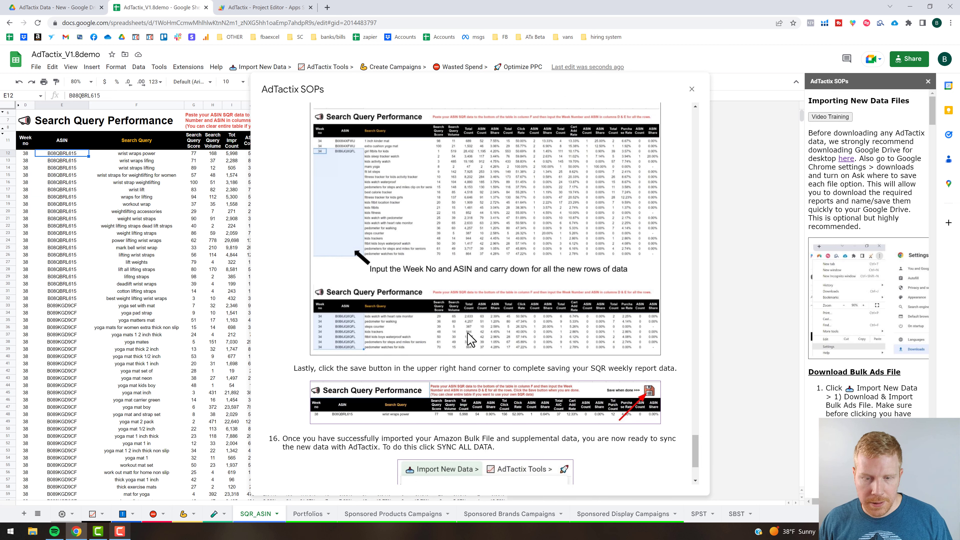
{"action": "scroll", "coordinate": [652, 374], "scroll_direction": "down", "scroll_amount": 1}
{"action": "scroll", "coordinate": [493, 348], "scroll_direction": "down", "scroll_amount": 2}
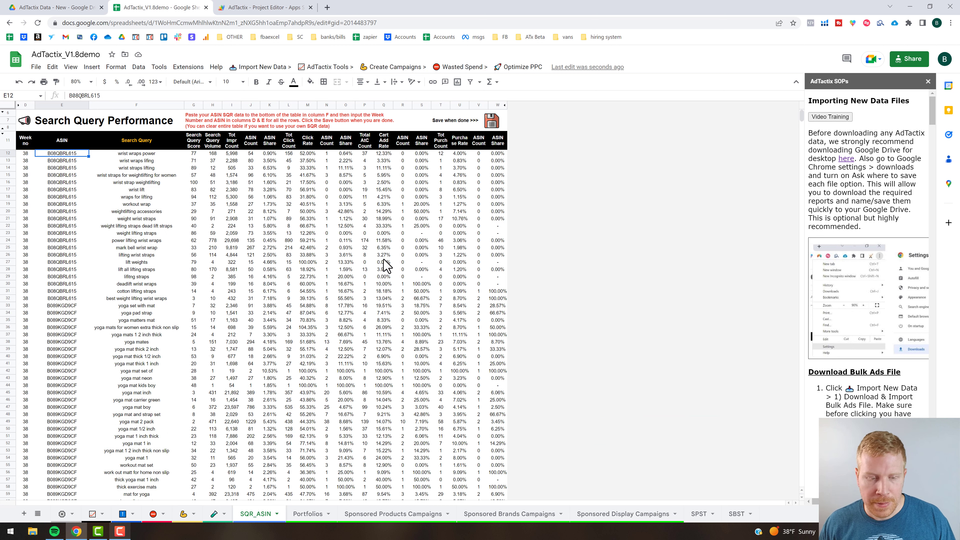
Hide the SQR_ASIN sheet, and run SYNC ALL DATA through to dismissing its completion dialog.
{"action": "left_click", "coordinate": [277, 513]}
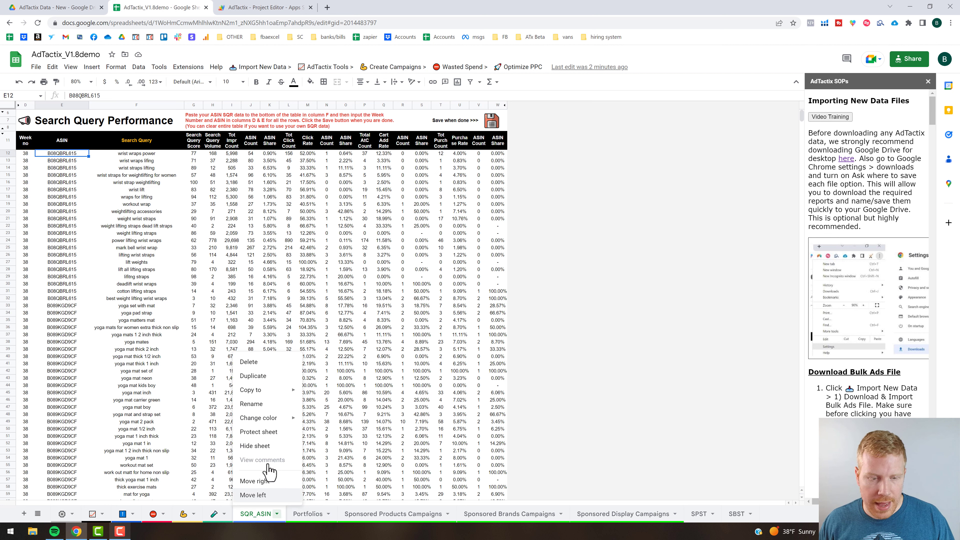
{"action": "left_click", "coordinate": [255, 446]}
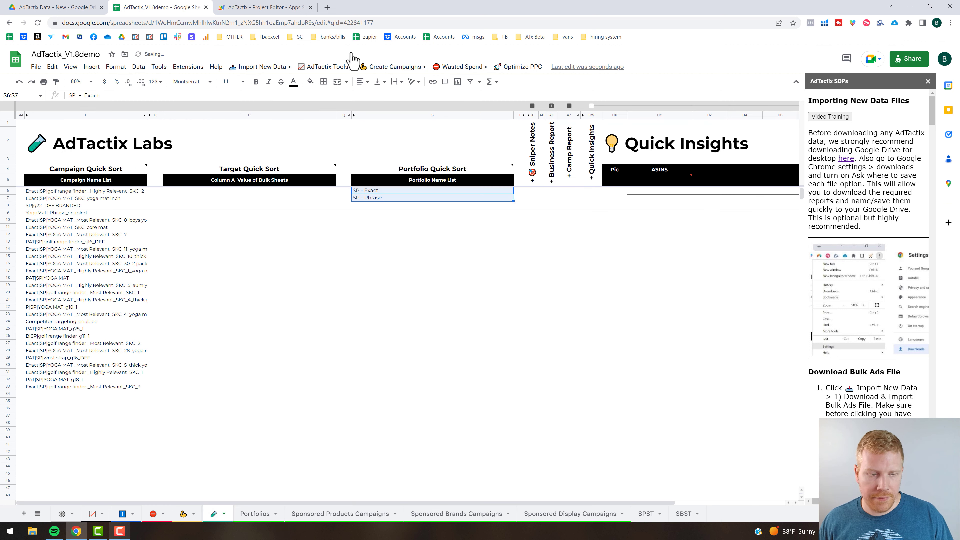
{"action": "left_click", "coordinate": [281, 68]}
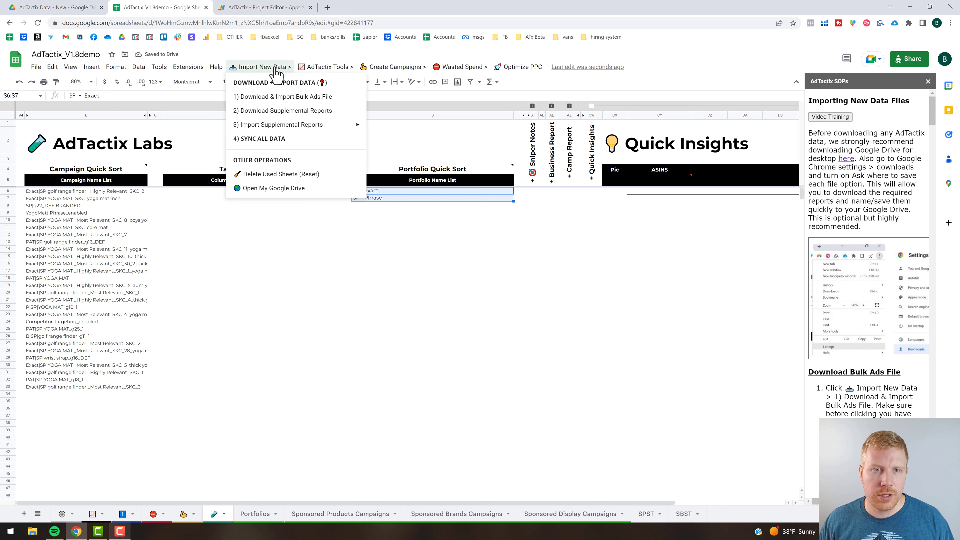
{"action": "left_click", "coordinate": [278, 139]}
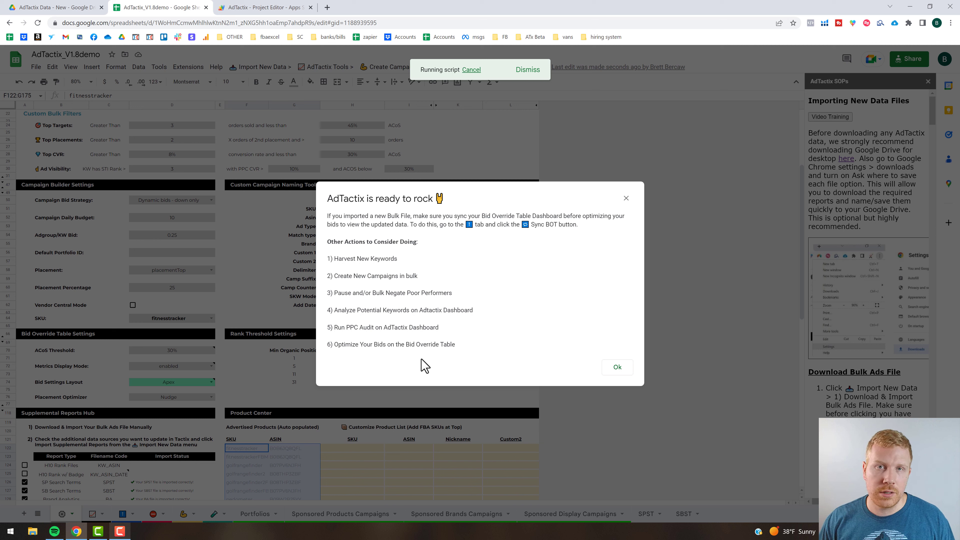
{"action": "left_click", "coordinate": [617, 367]}
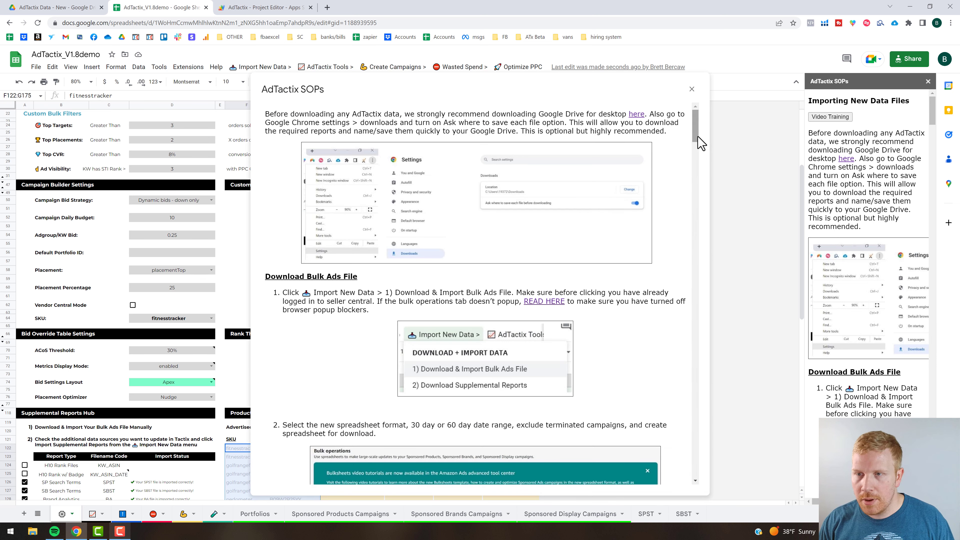
Review the full data import SOP through to its final instruction on syncing all data.
{"action": "scroll", "coordinate": [698, 124], "scroll_direction": "down", "scroll_amount": 10}
{"action": "scroll", "coordinate": [698, 269], "scroll_direction": "down", "scroll_amount": 20}
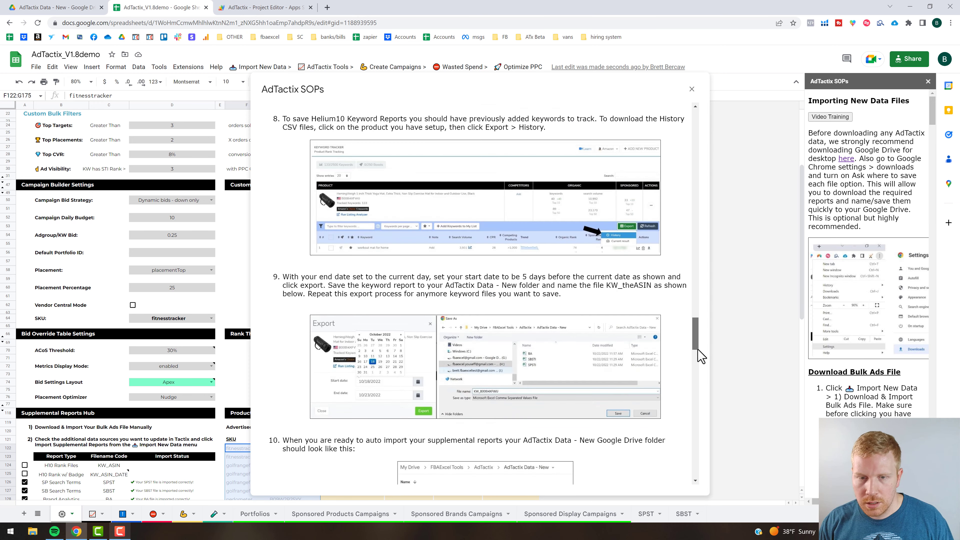
{"action": "left_click_drag", "start_coordinate": [698, 399], "coordinate": [697, 484]}
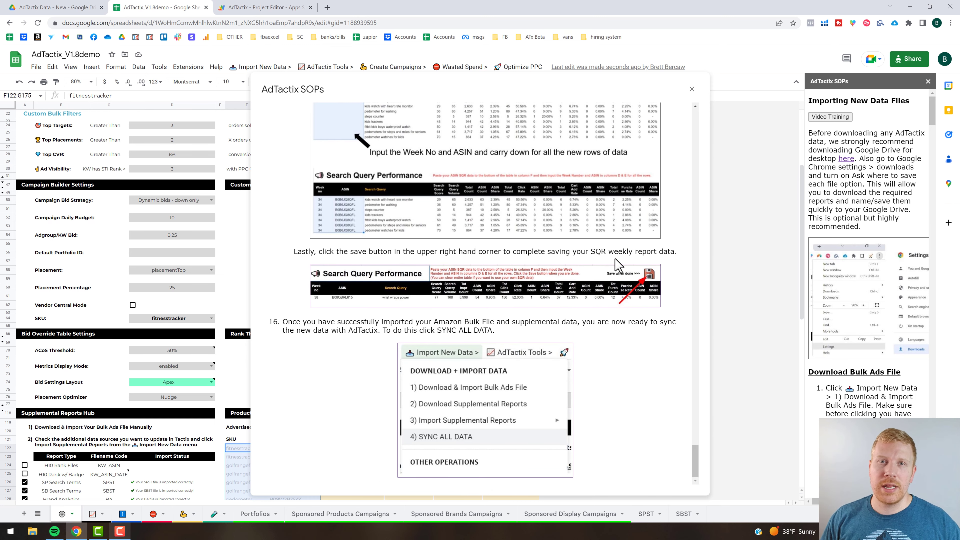
{"action": "left_click", "coordinate": [948, 110]}
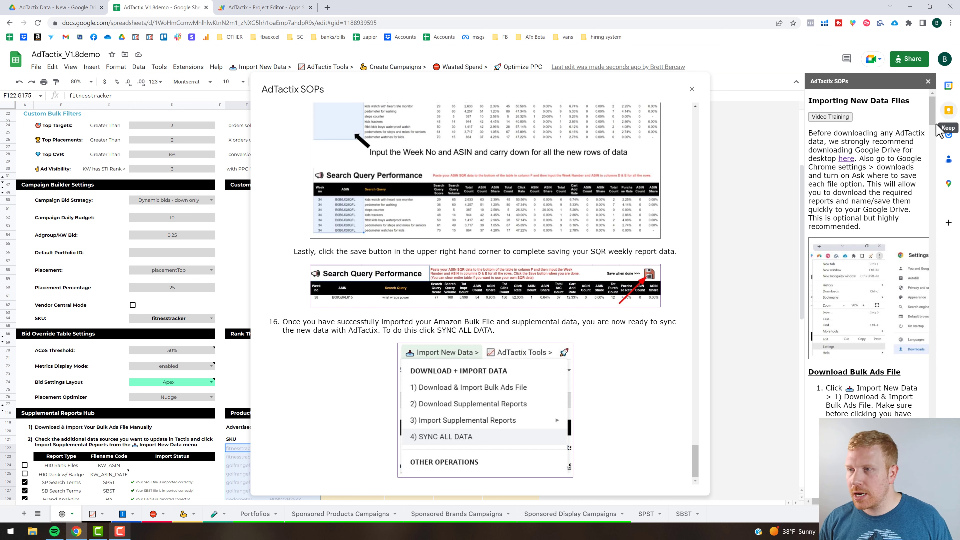